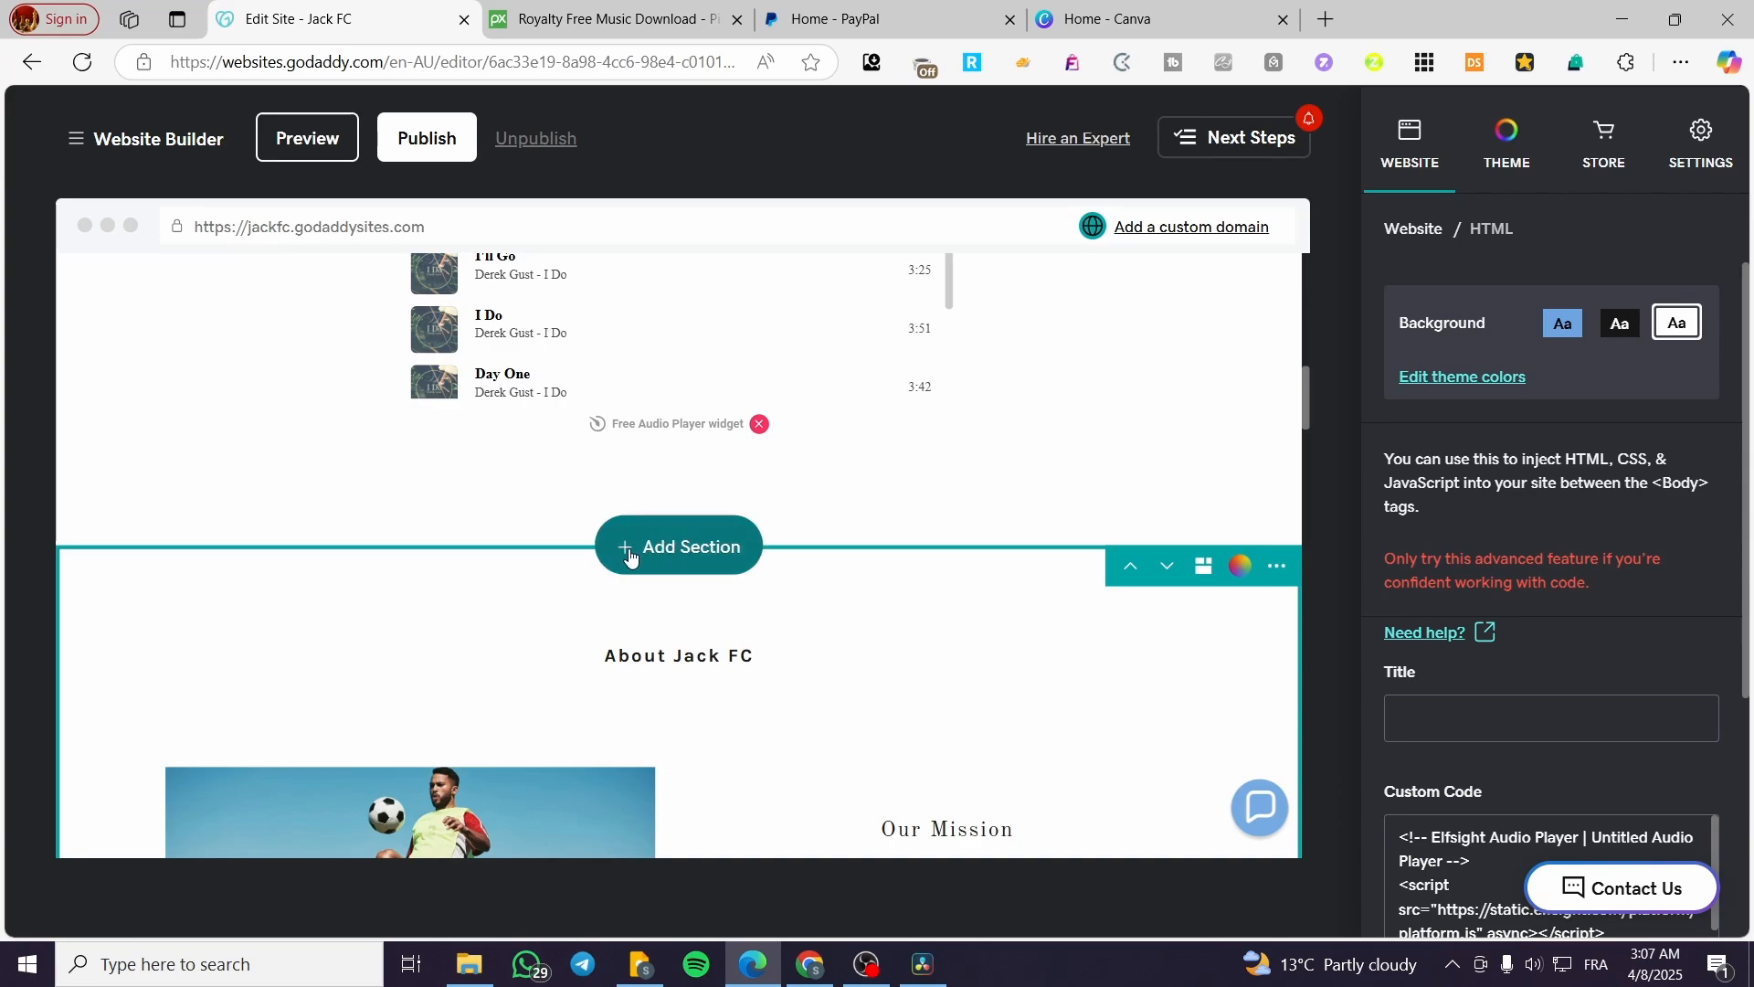
Step: Add a Files section above the About Jack FC section, using the layout best for a few downloadable files
{"action": "left_click", "coordinate": [688, 559]}
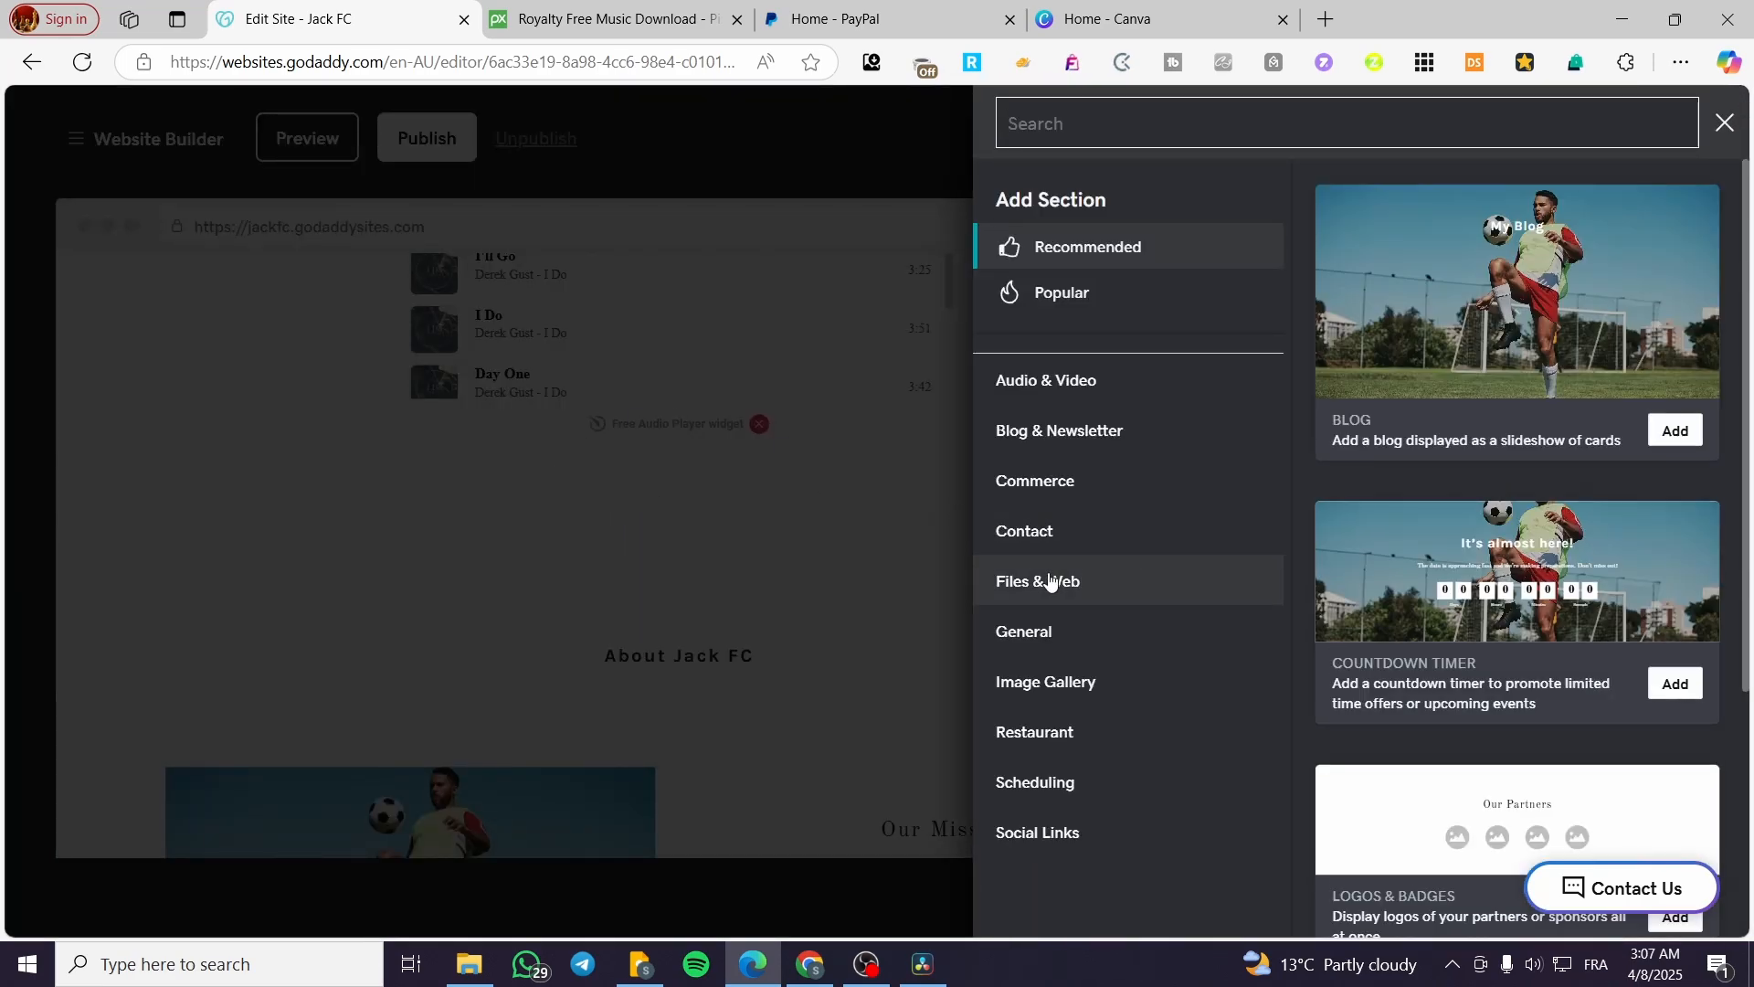
{"action": "left_click", "coordinate": [1036, 589]}
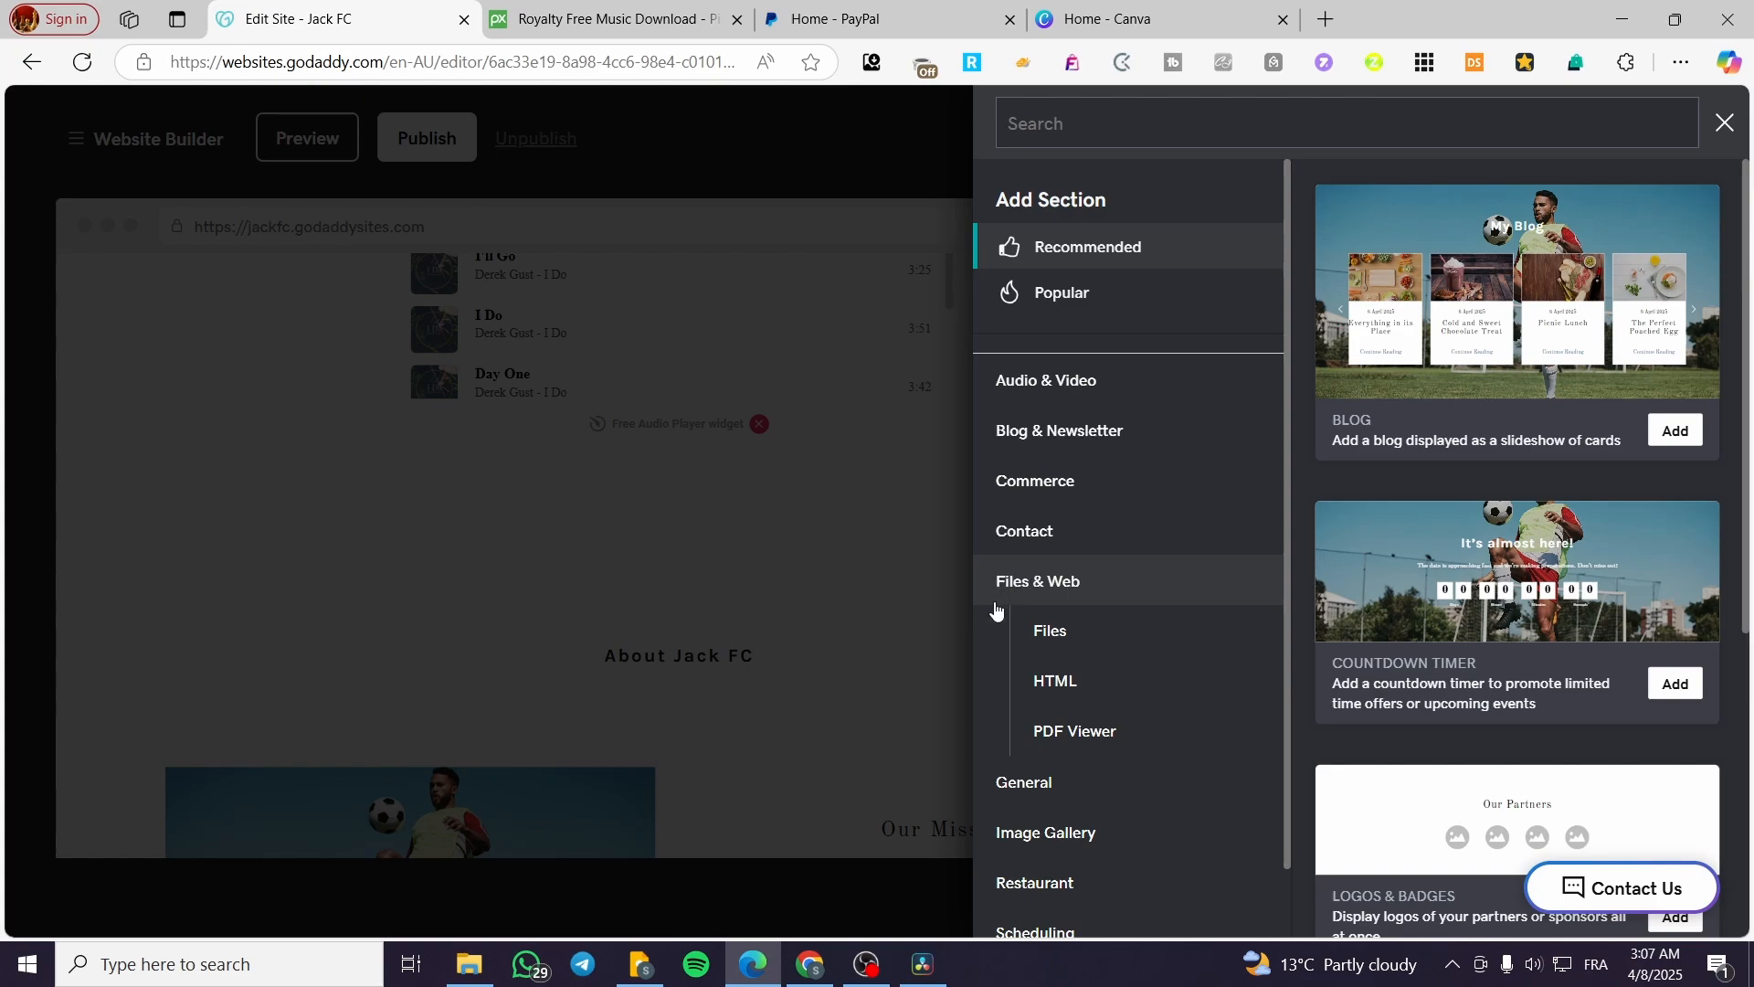
{"action": "left_click", "coordinate": [1071, 629]}
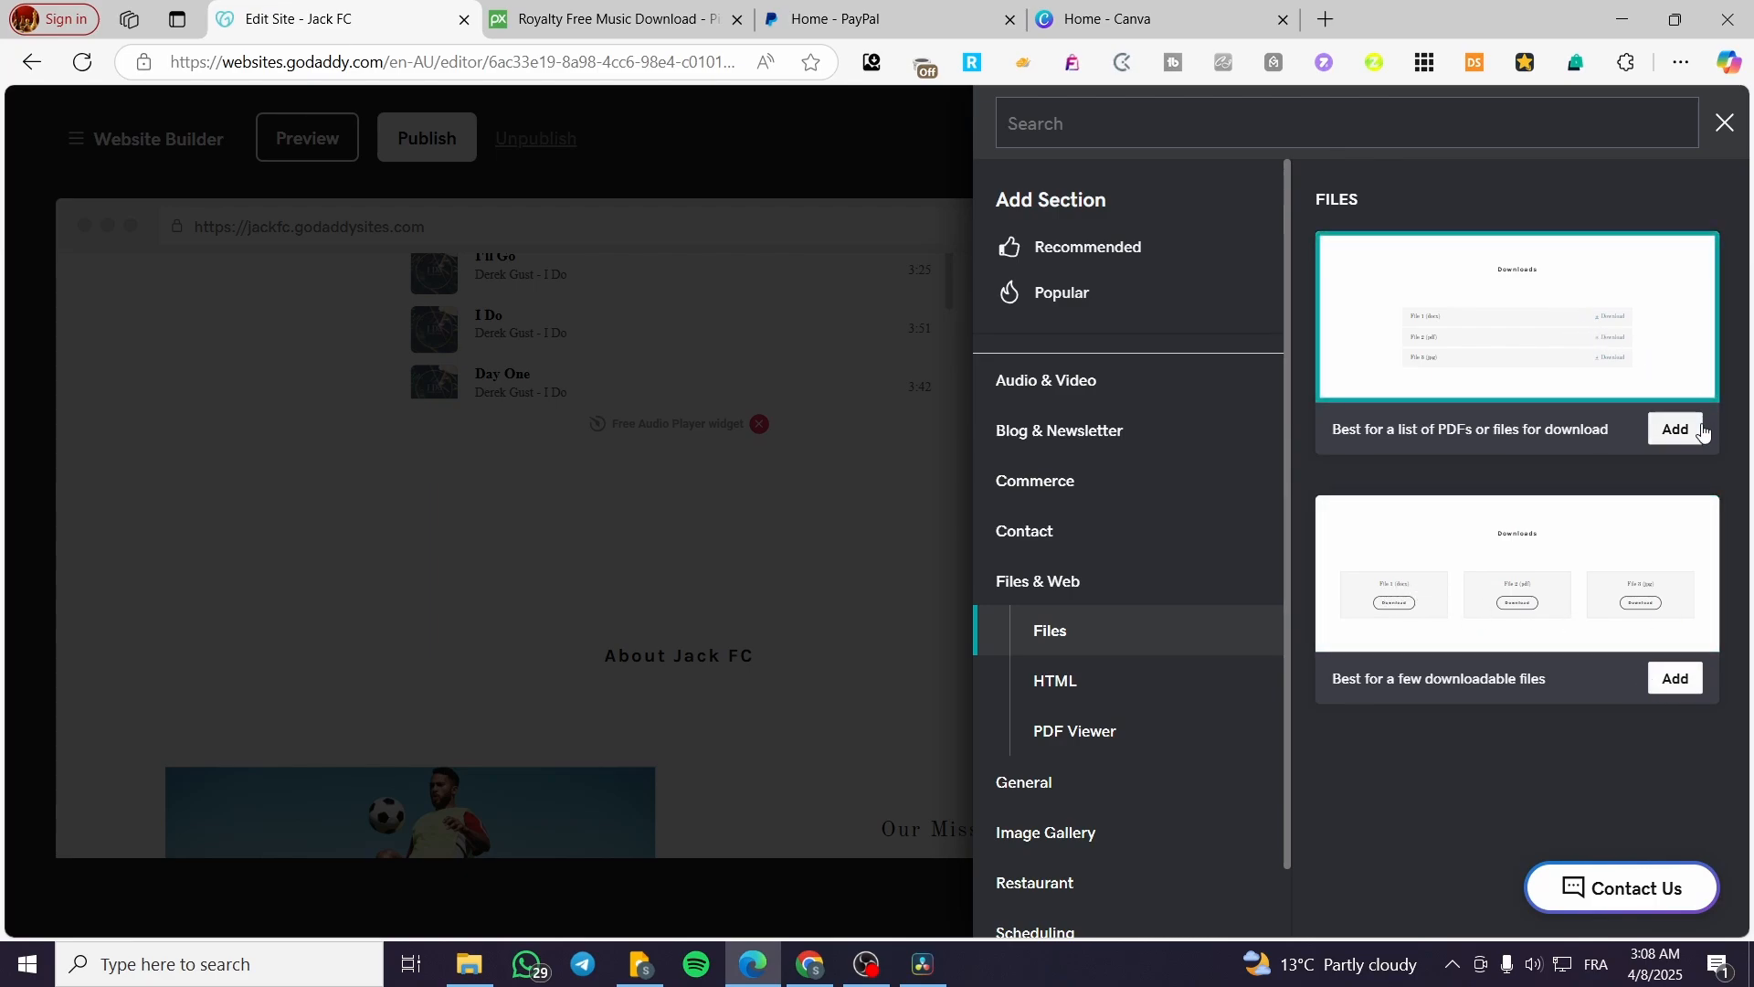
{"action": "left_click", "coordinate": [1685, 681]}
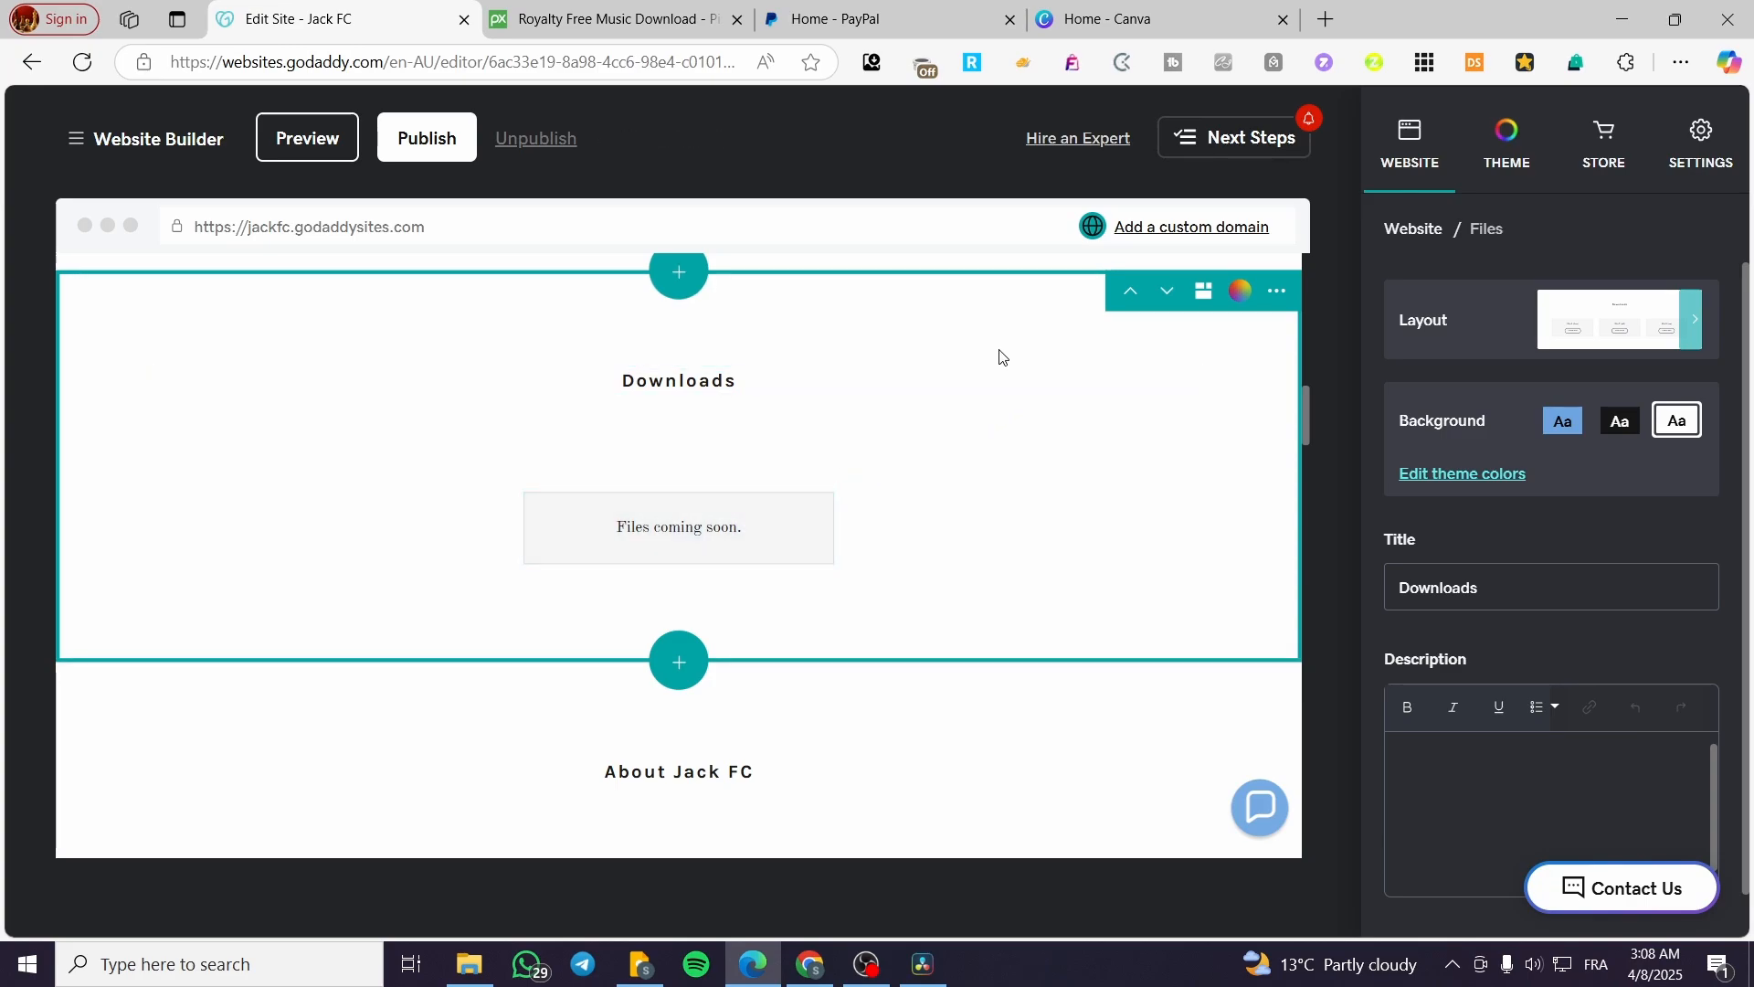
Step: Look through the new Downloads section's actions, settings and layout option
{"action": "left_click", "coordinate": [1281, 294]}
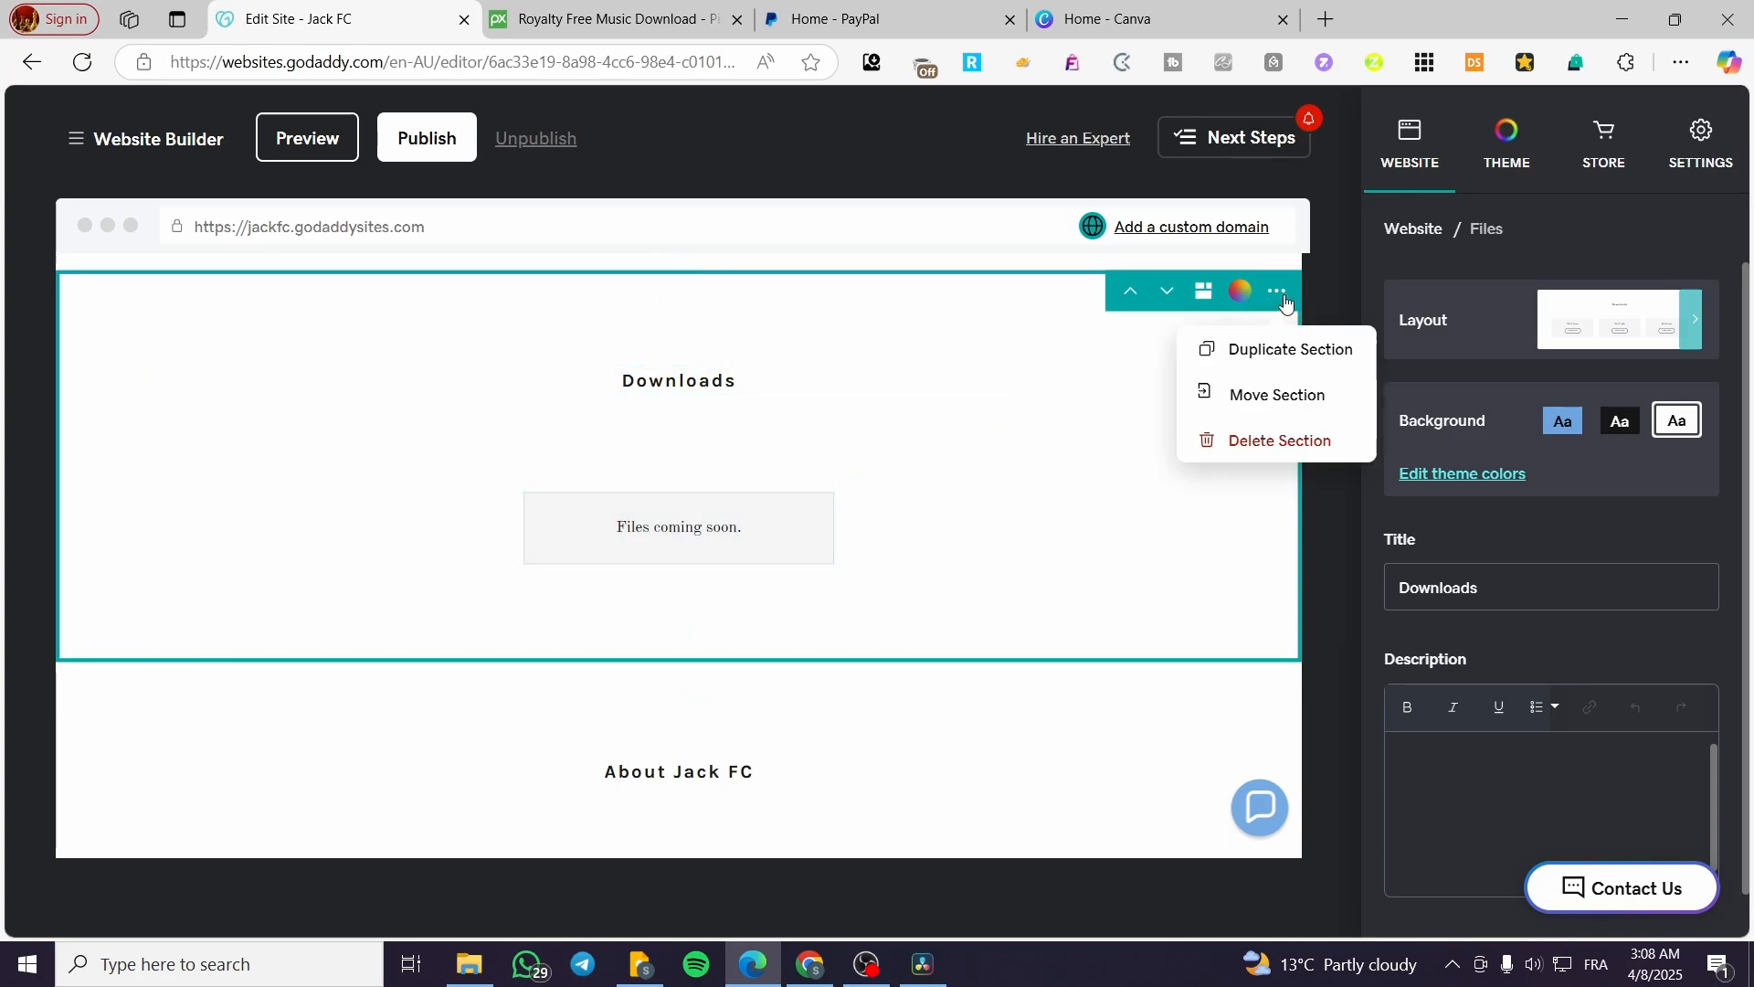
{"action": "scroll", "coordinate": [1555, 568], "scroll_direction": "down", "scroll_amount": 1}
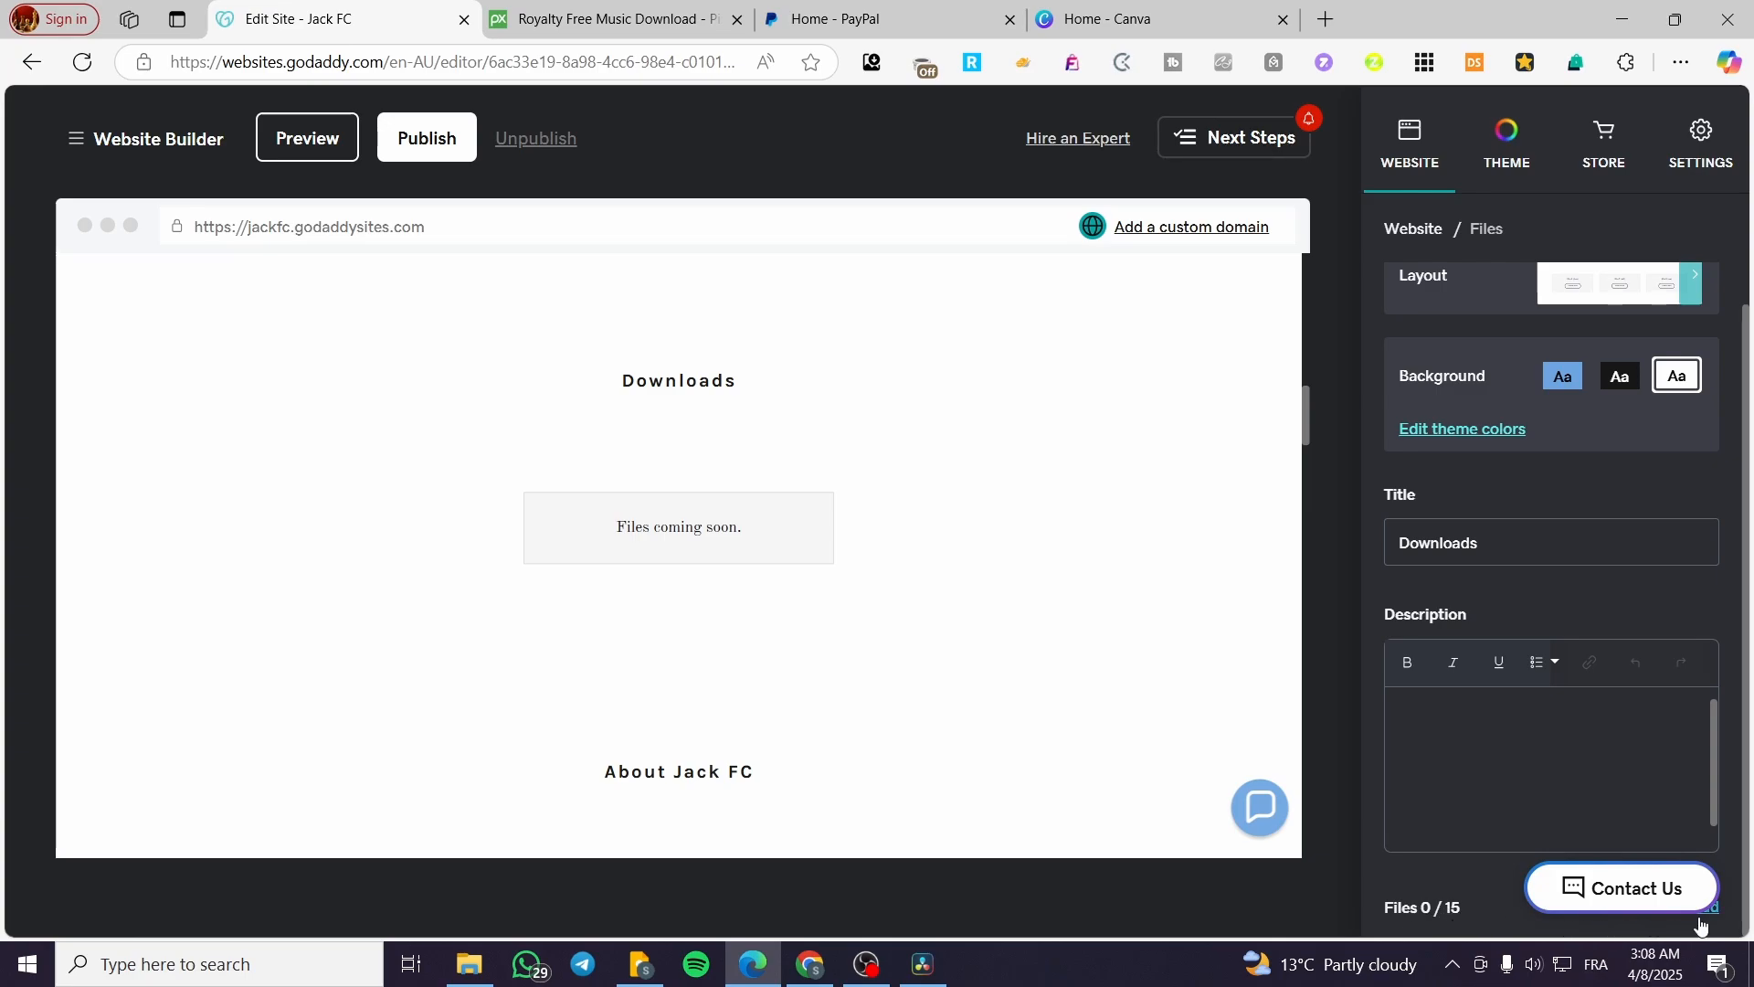
{"action": "scroll", "coordinate": [1685, 831], "scroll_direction": "up", "scroll_amount": 1}
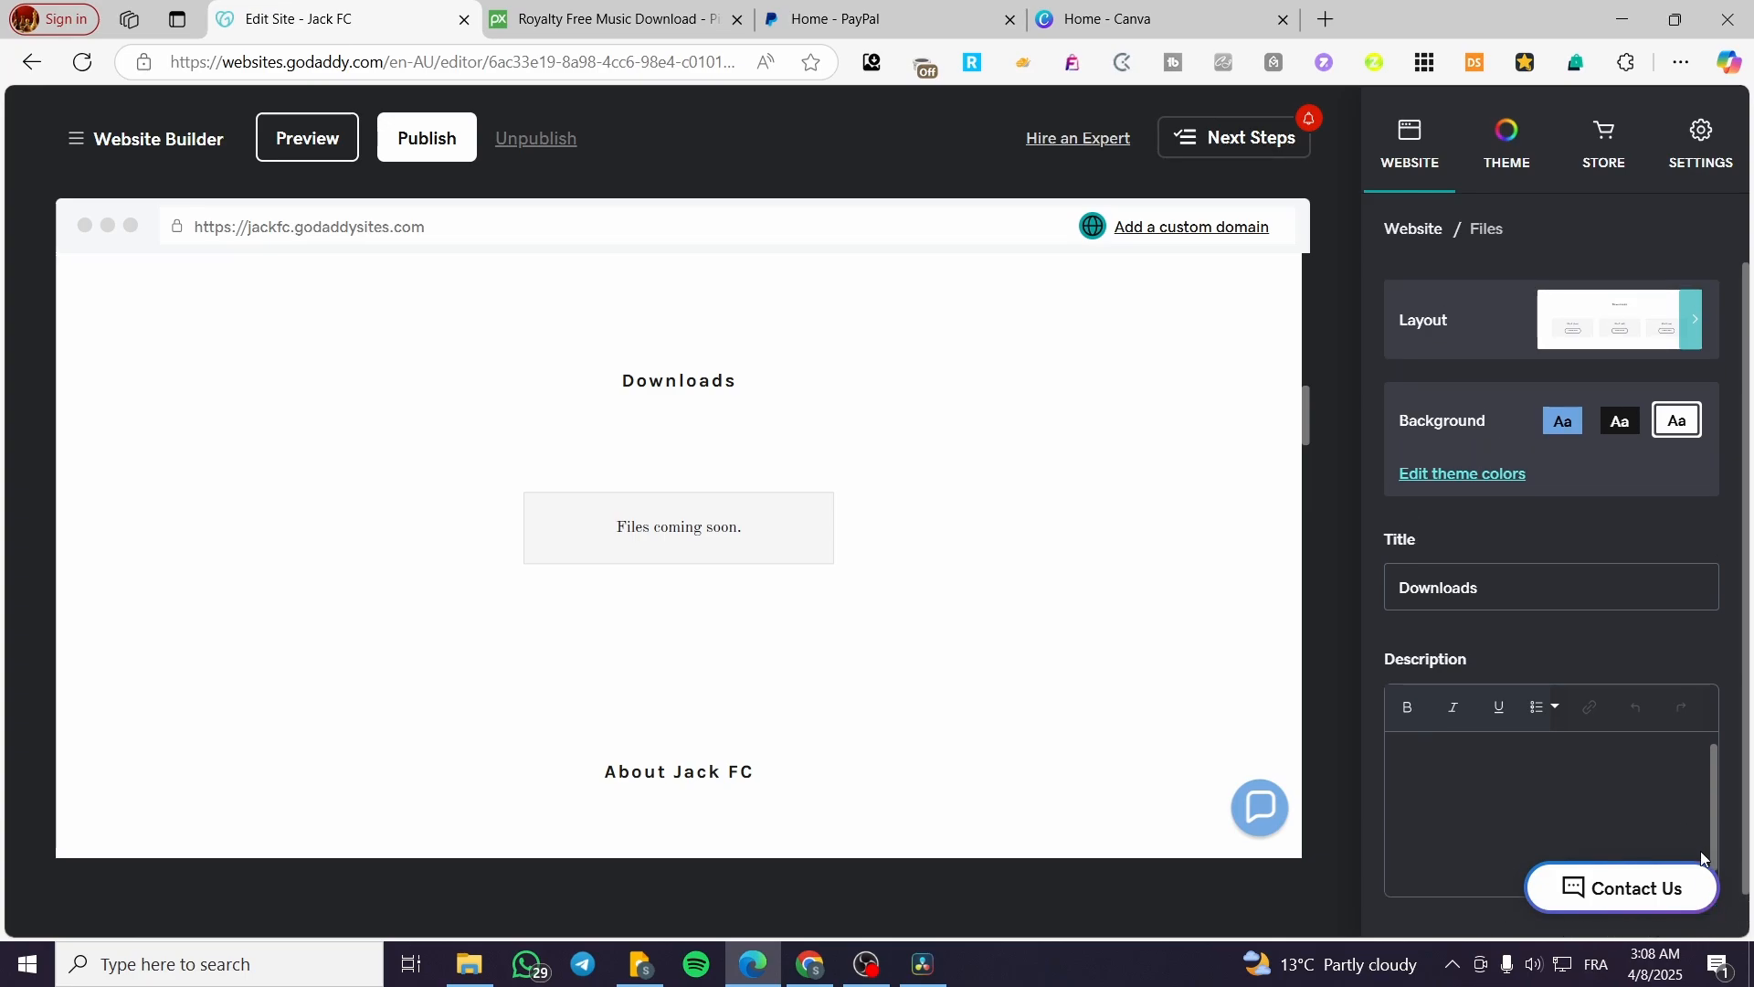
{"action": "scroll", "coordinate": [1712, 907], "scroll_direction": "down", "scroll_amount": 1}
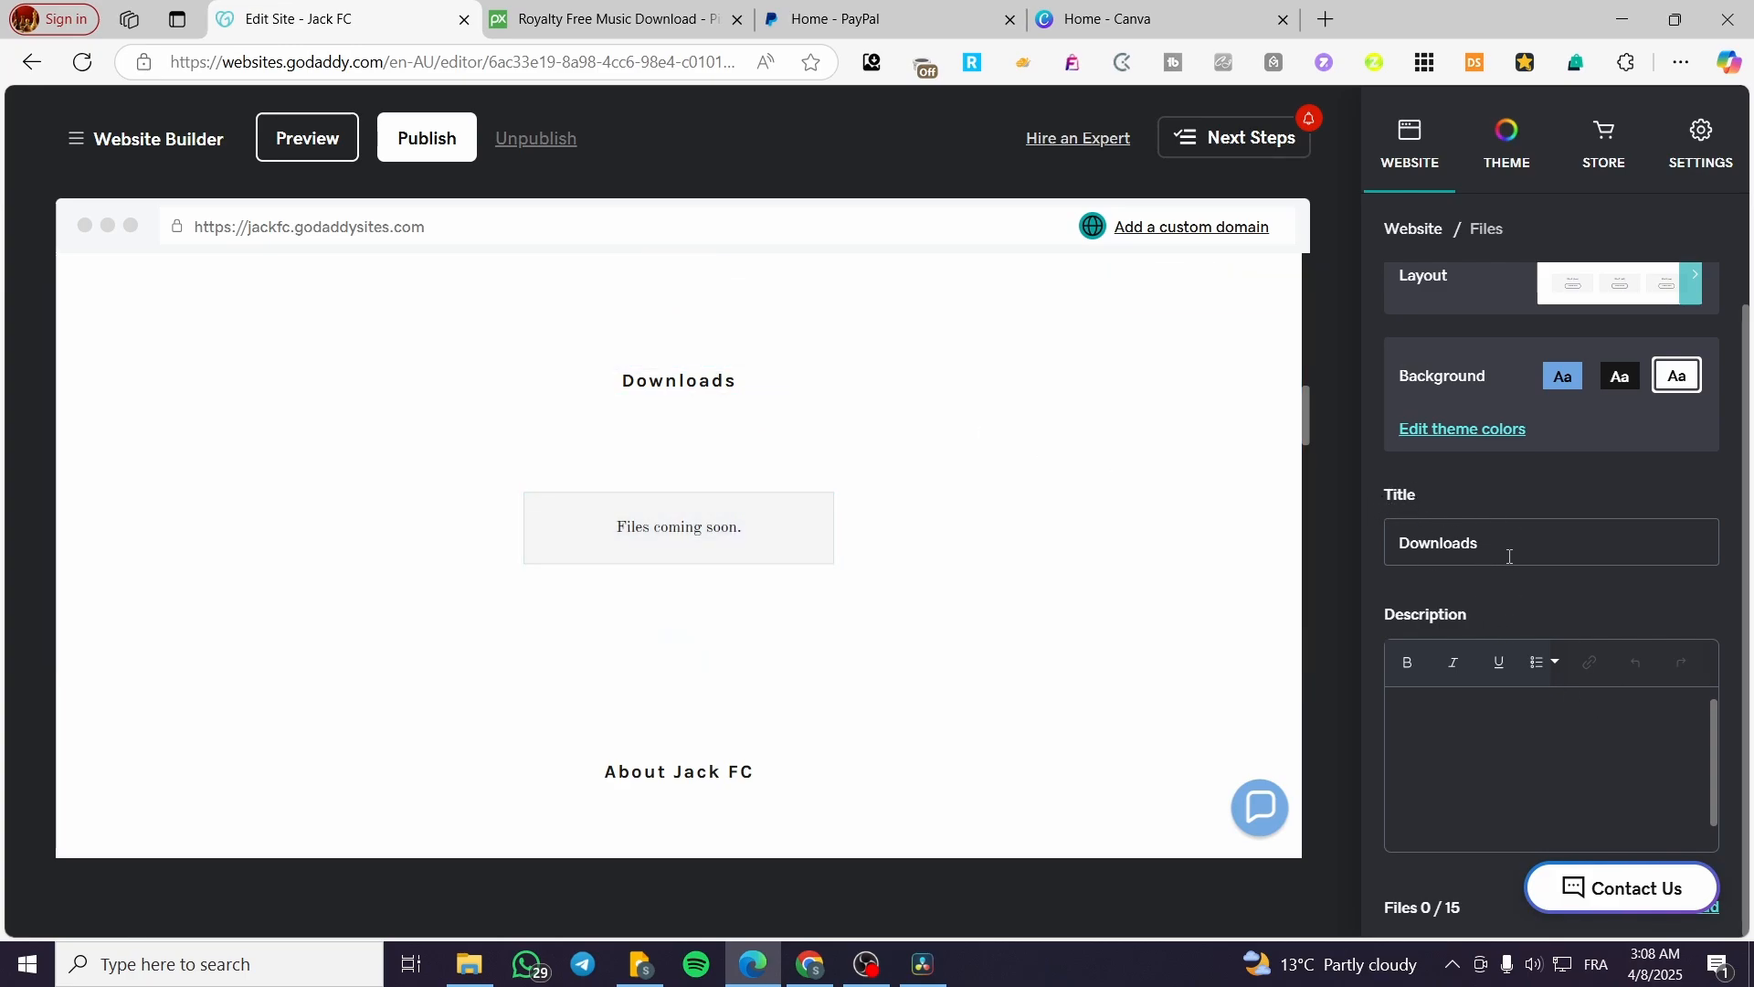
{"action": "scroll", "coordinate": [1508, 555], "scroll_direction": "up", "scroll_amount": 1}
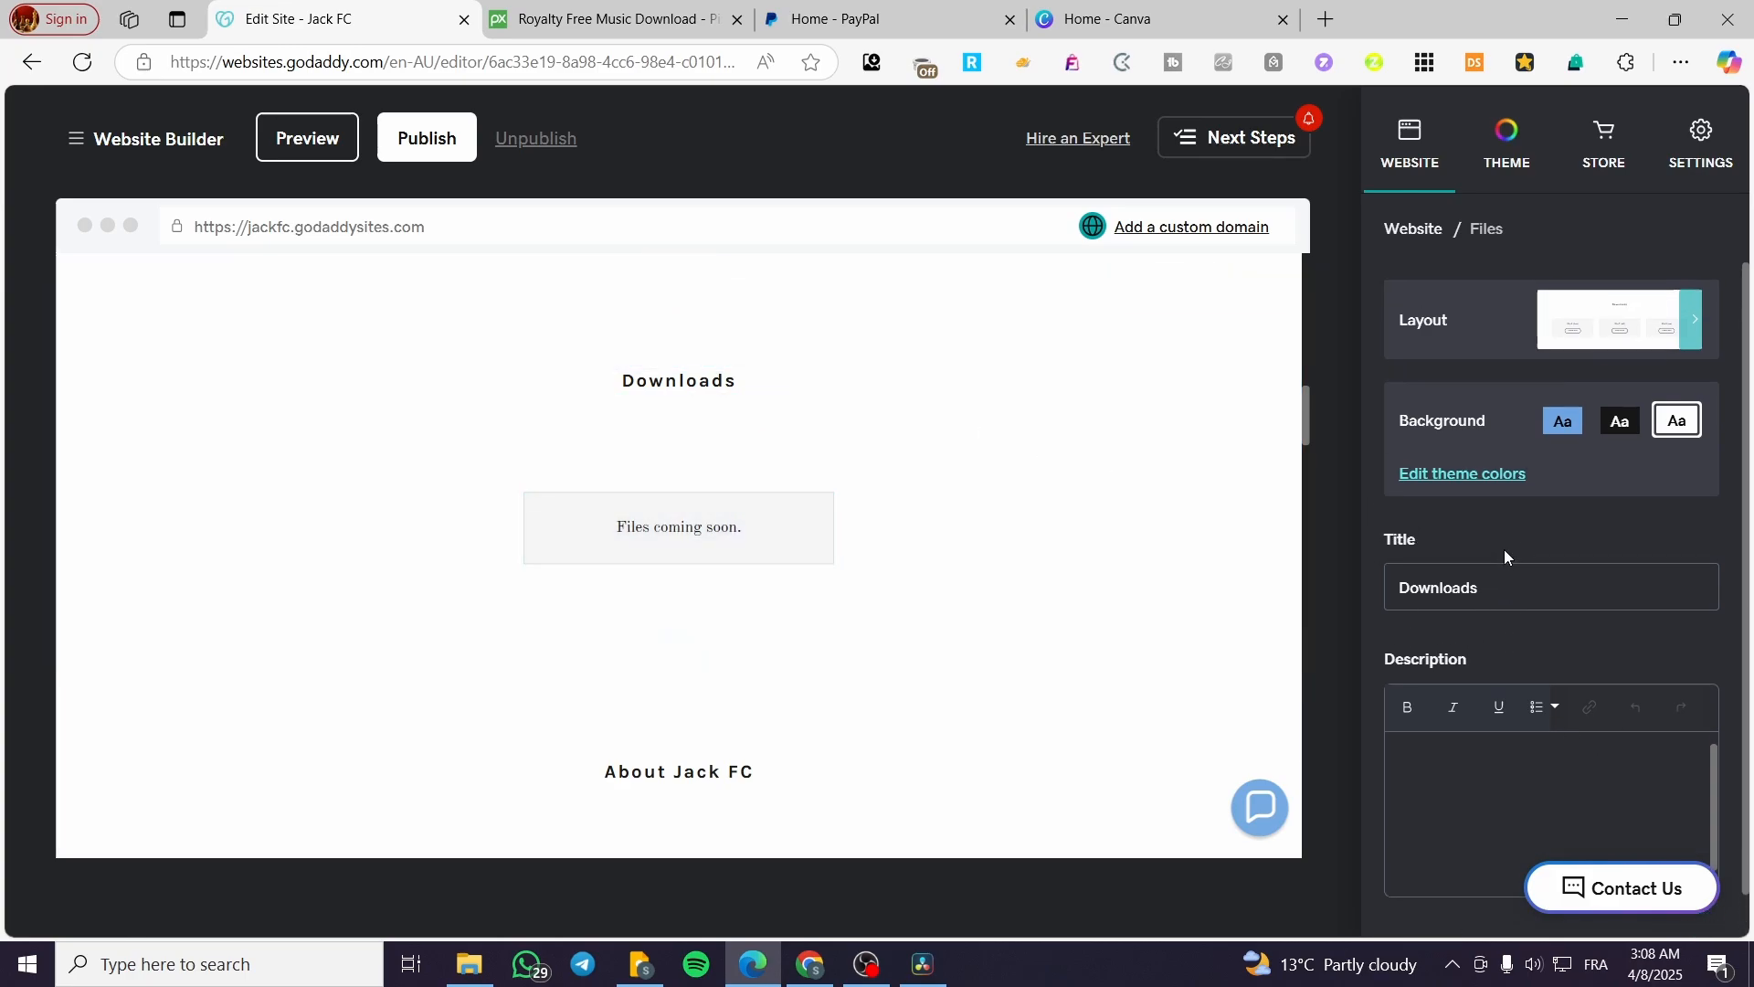
{"action": "left_click", "coordinate": [1574, 344]}
{"action": "left_click", "coordinate": [1486, 231]}
Step: Review the theme colour settings and the site preview, returning to the Downloads section's settings
{"action": "left_click", "coordinate": [1463, 474]}
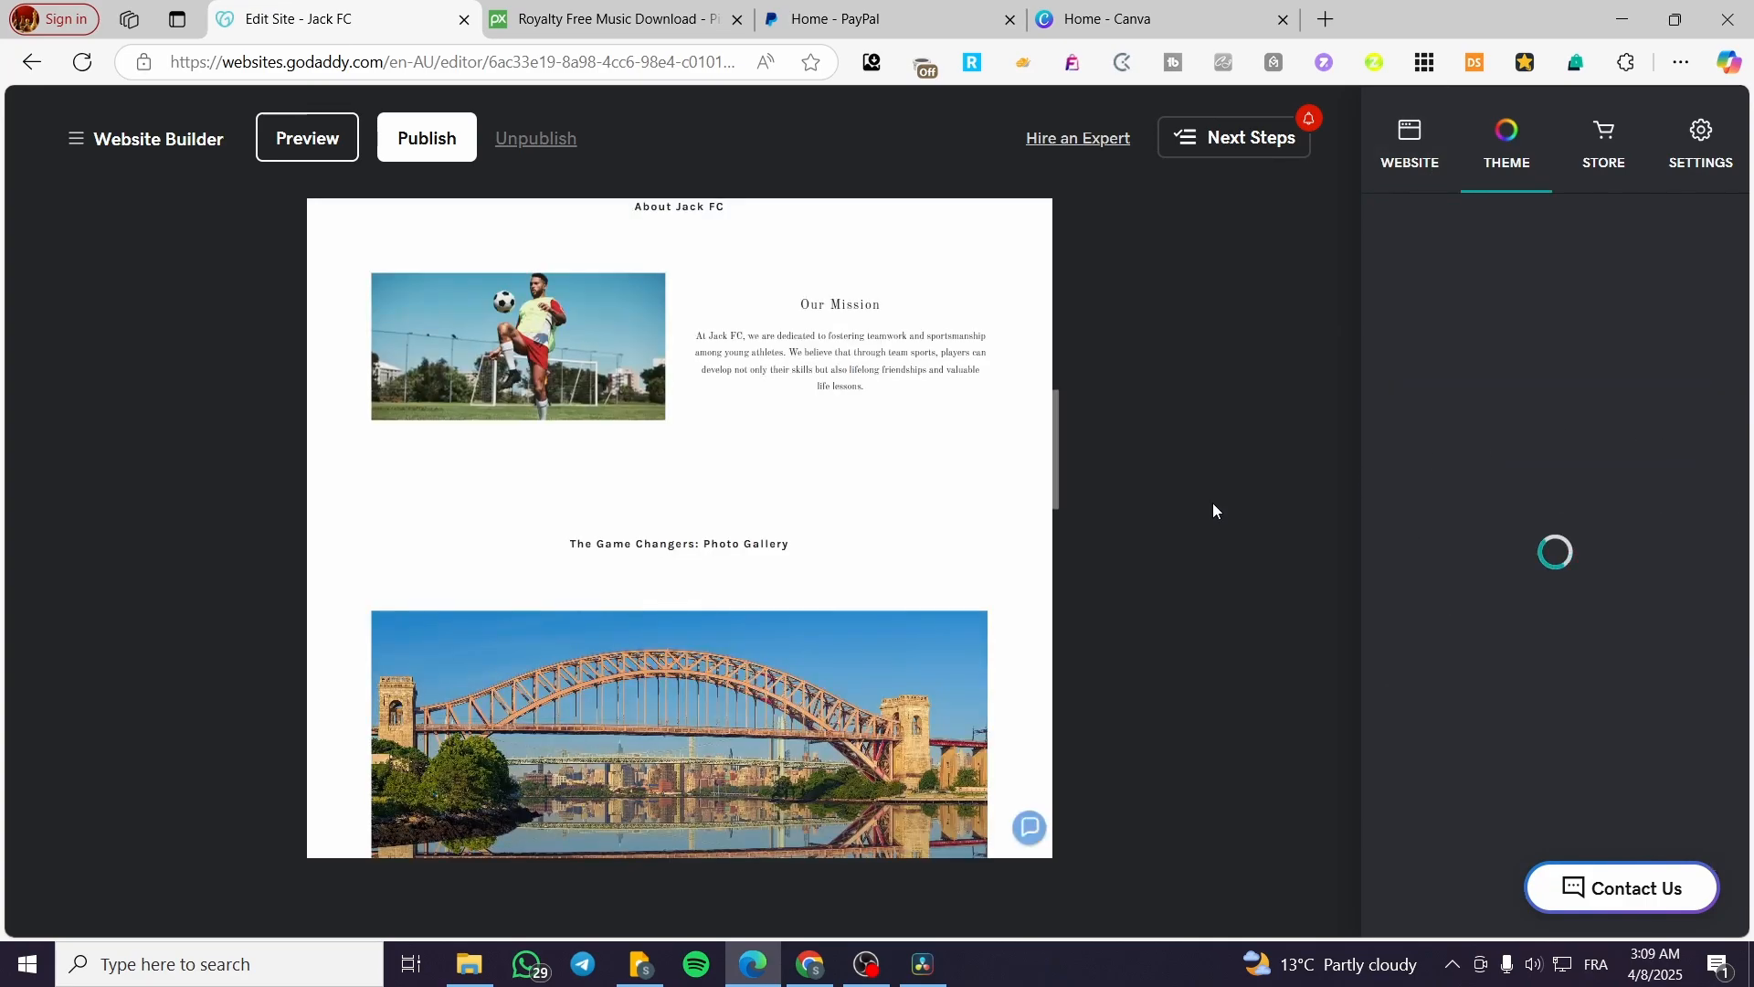
{"action": "scroll", "coordinate": [1635, 598], "scroll_direction": "down", "scroll_amount": 3}
{"action": "scroll", "coordinate": [1635, 598], "scroll_direction": "down", "scroll_amount": 1}
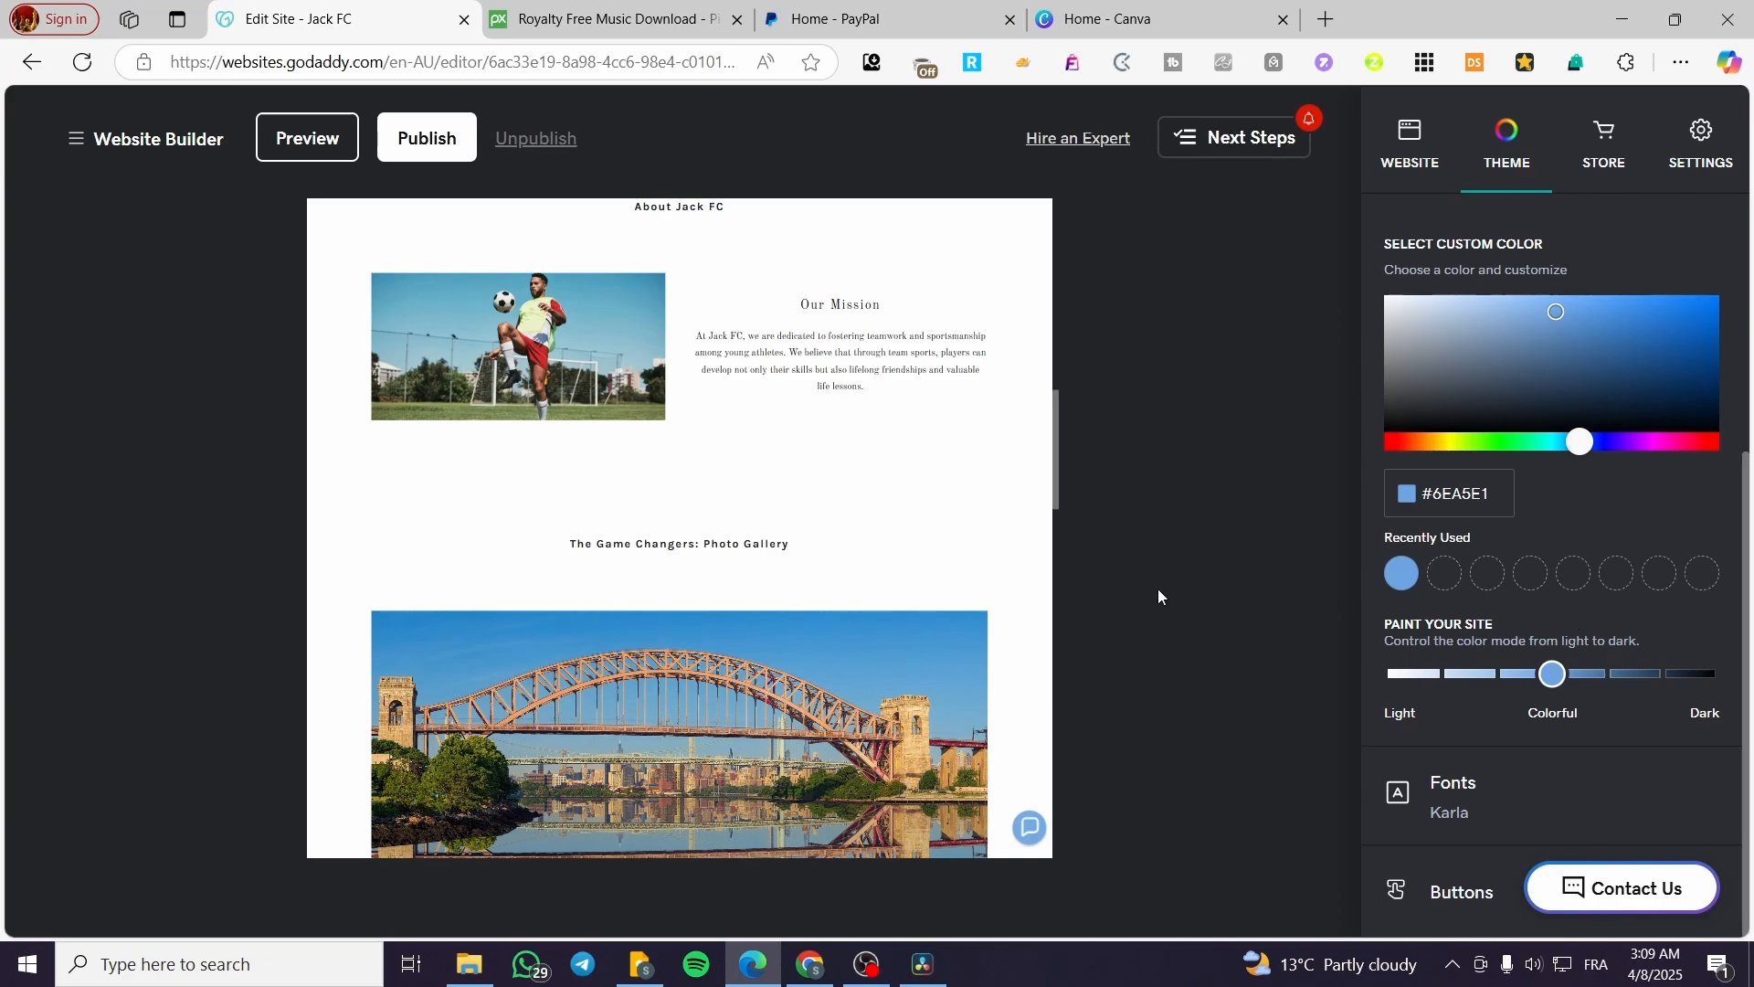
{"action": "scroll", "coordinate": [869, 587], "scroll_direction": "down", "scroll_amount": 6}
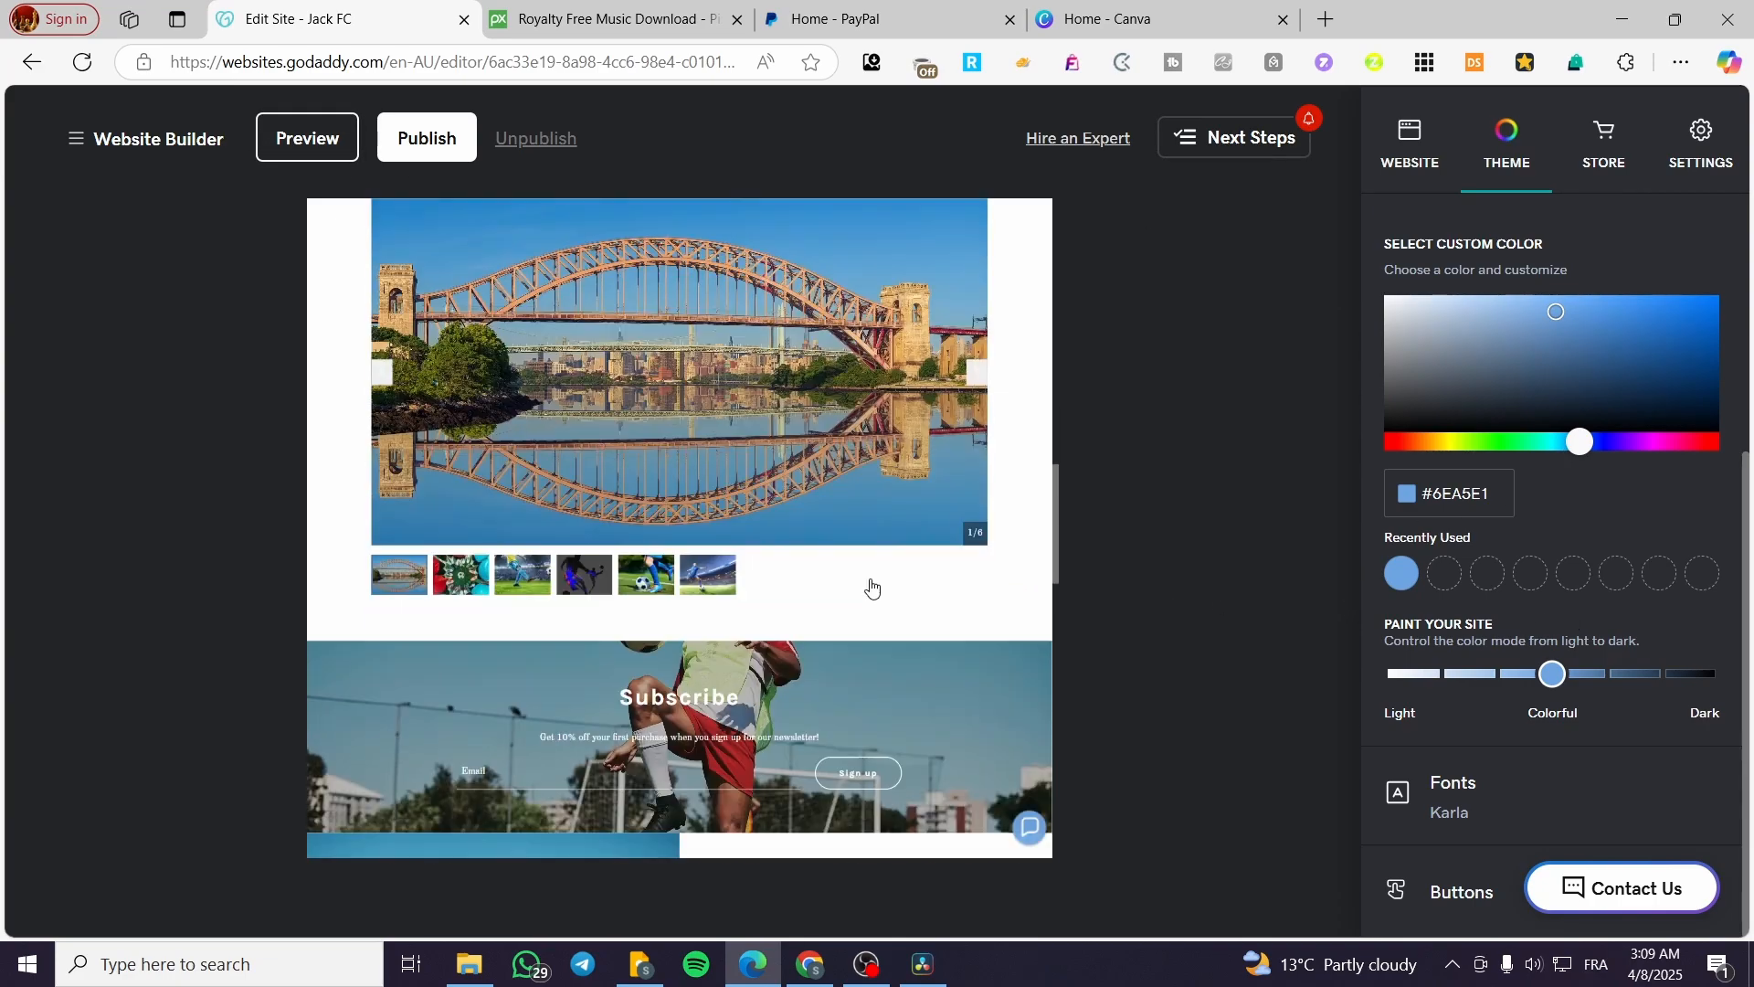
{"action": "scroll", "coordinate": [836, 696], "scroll_direction": "up", "scroll_amount": 4}
{"action": "scroll", "coordinate": [836, 696], "scroll_direction": "up", "scroll_amount": 5}
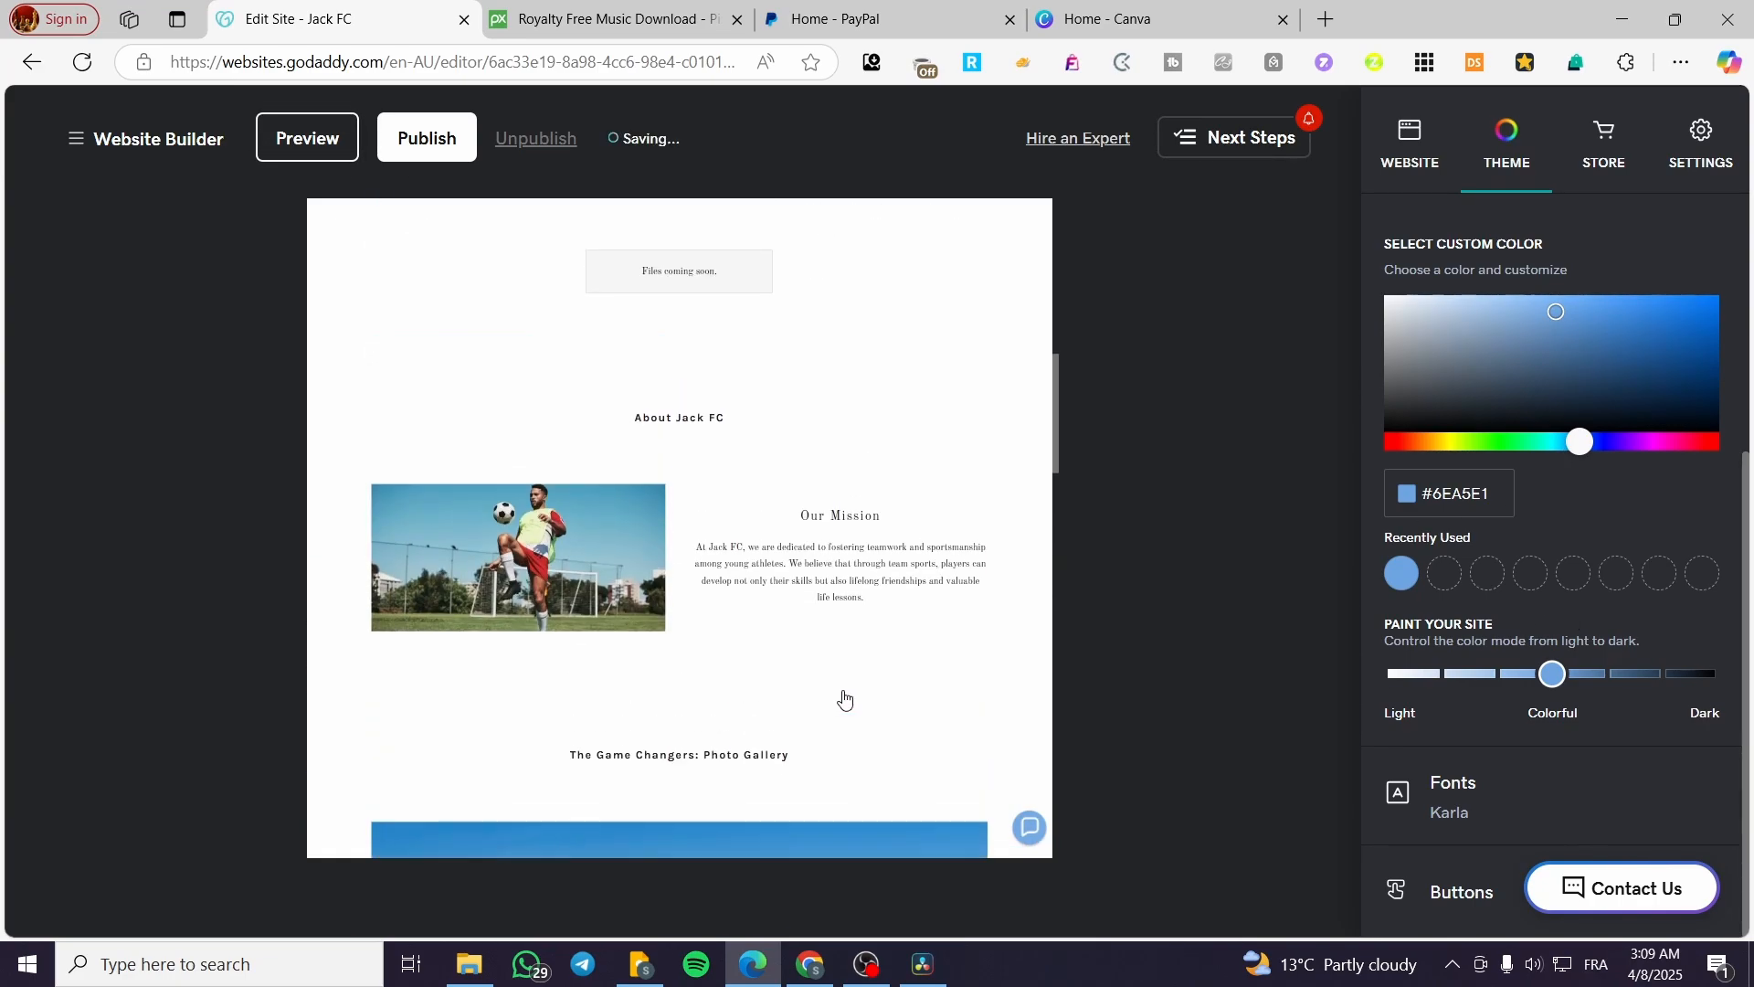
{"action": "left_click", "coordinate": [873, 453]}
{"action": "scroll", "coordinate": [1599, 656], "scroll_direction": "down", "scroll_amount": 1}
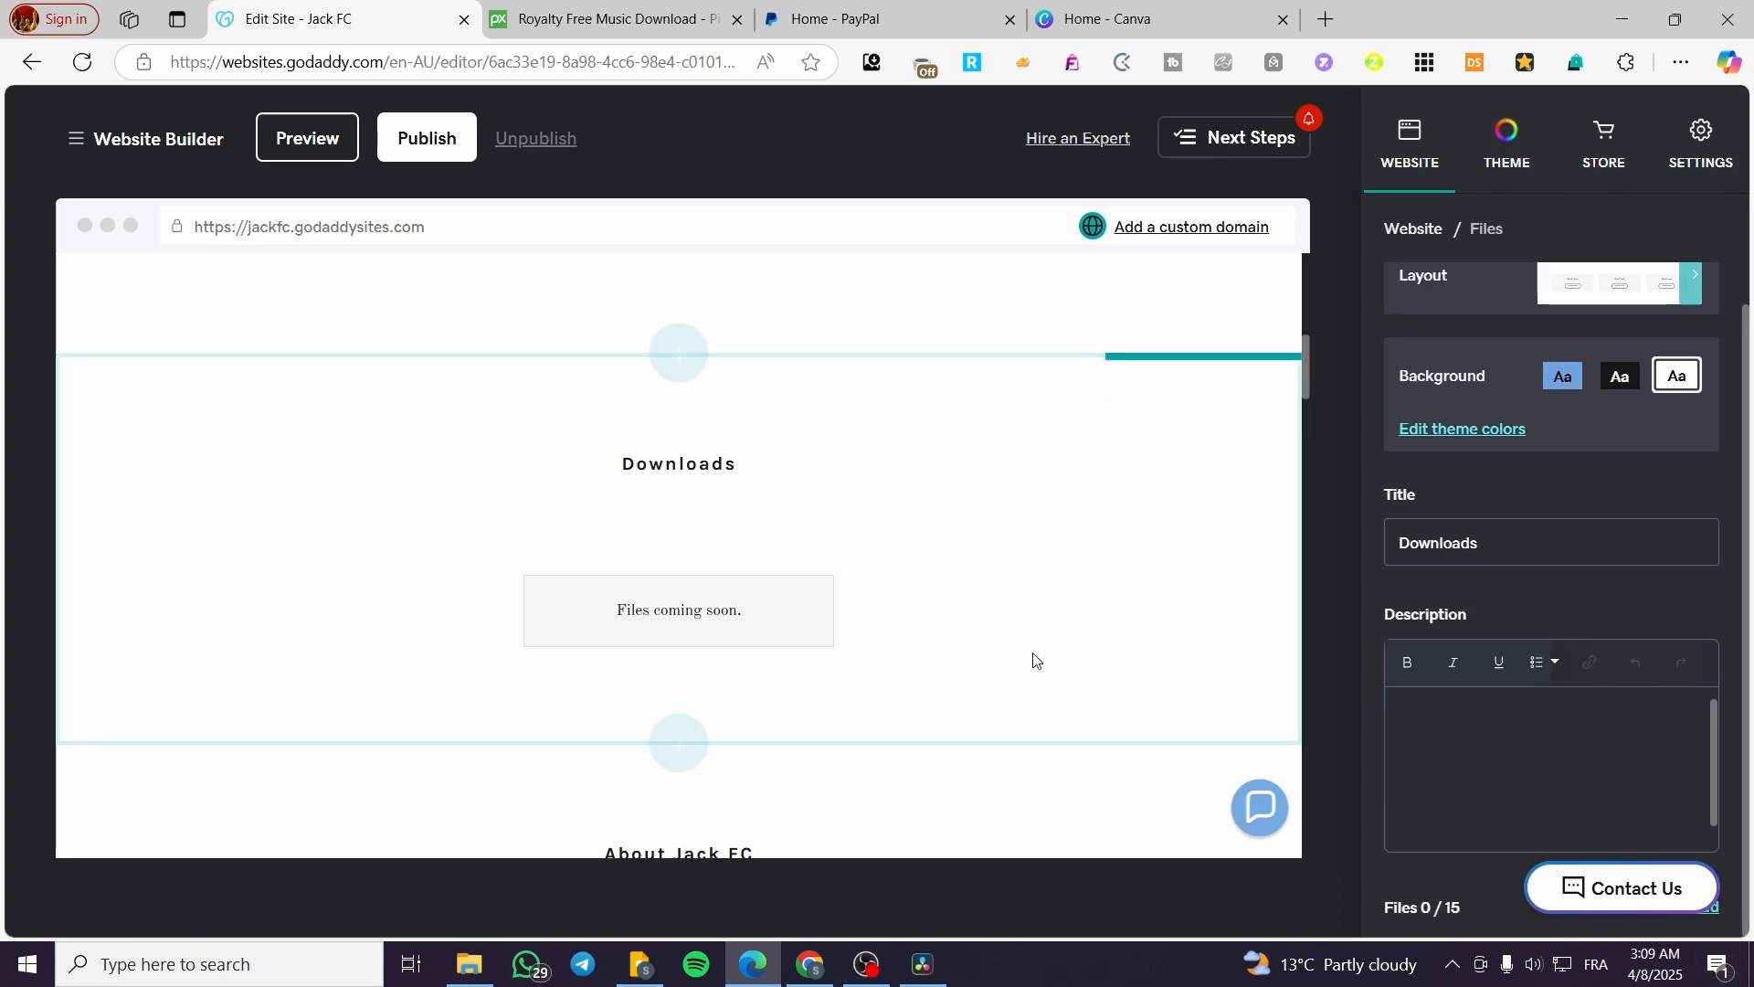
Step: Switch to the Pixabay music page and download the Gorila track, dismissing the thank-you dialog
{"action": "left_click", "coordinate": [594, 19]}
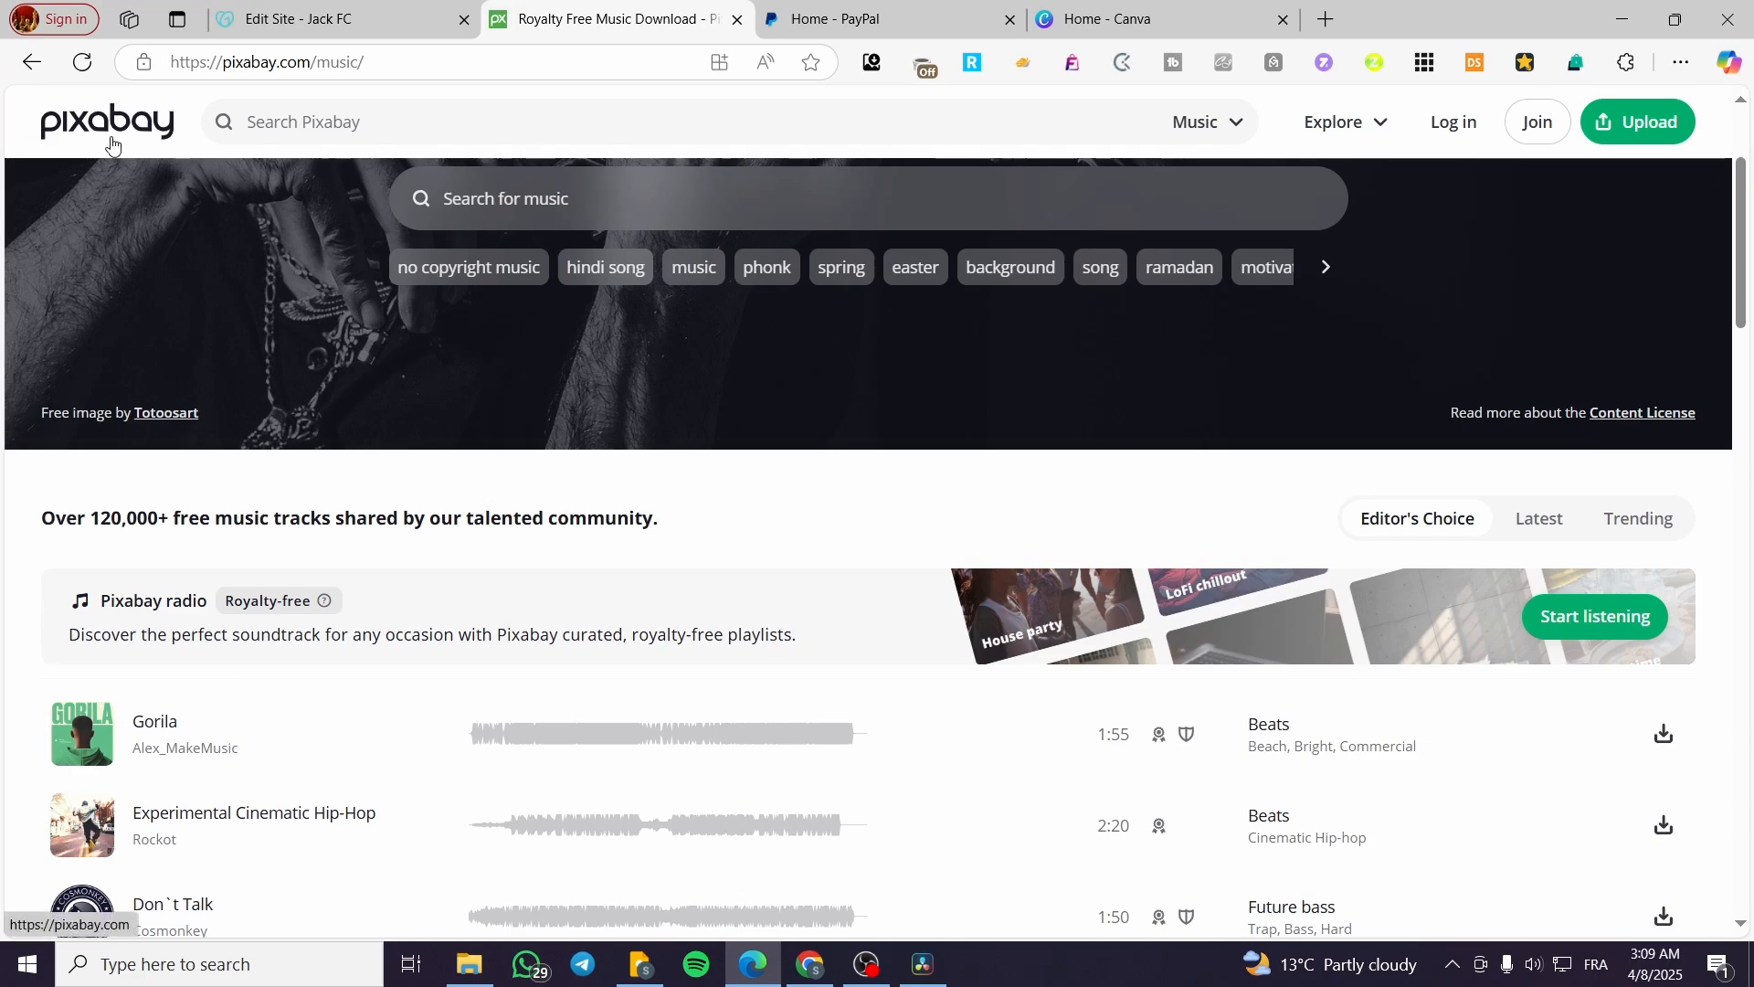
{"action": "scroll", "coordinate": [471, 542], "scroll_direction": "down", "scroll_amount": 3}
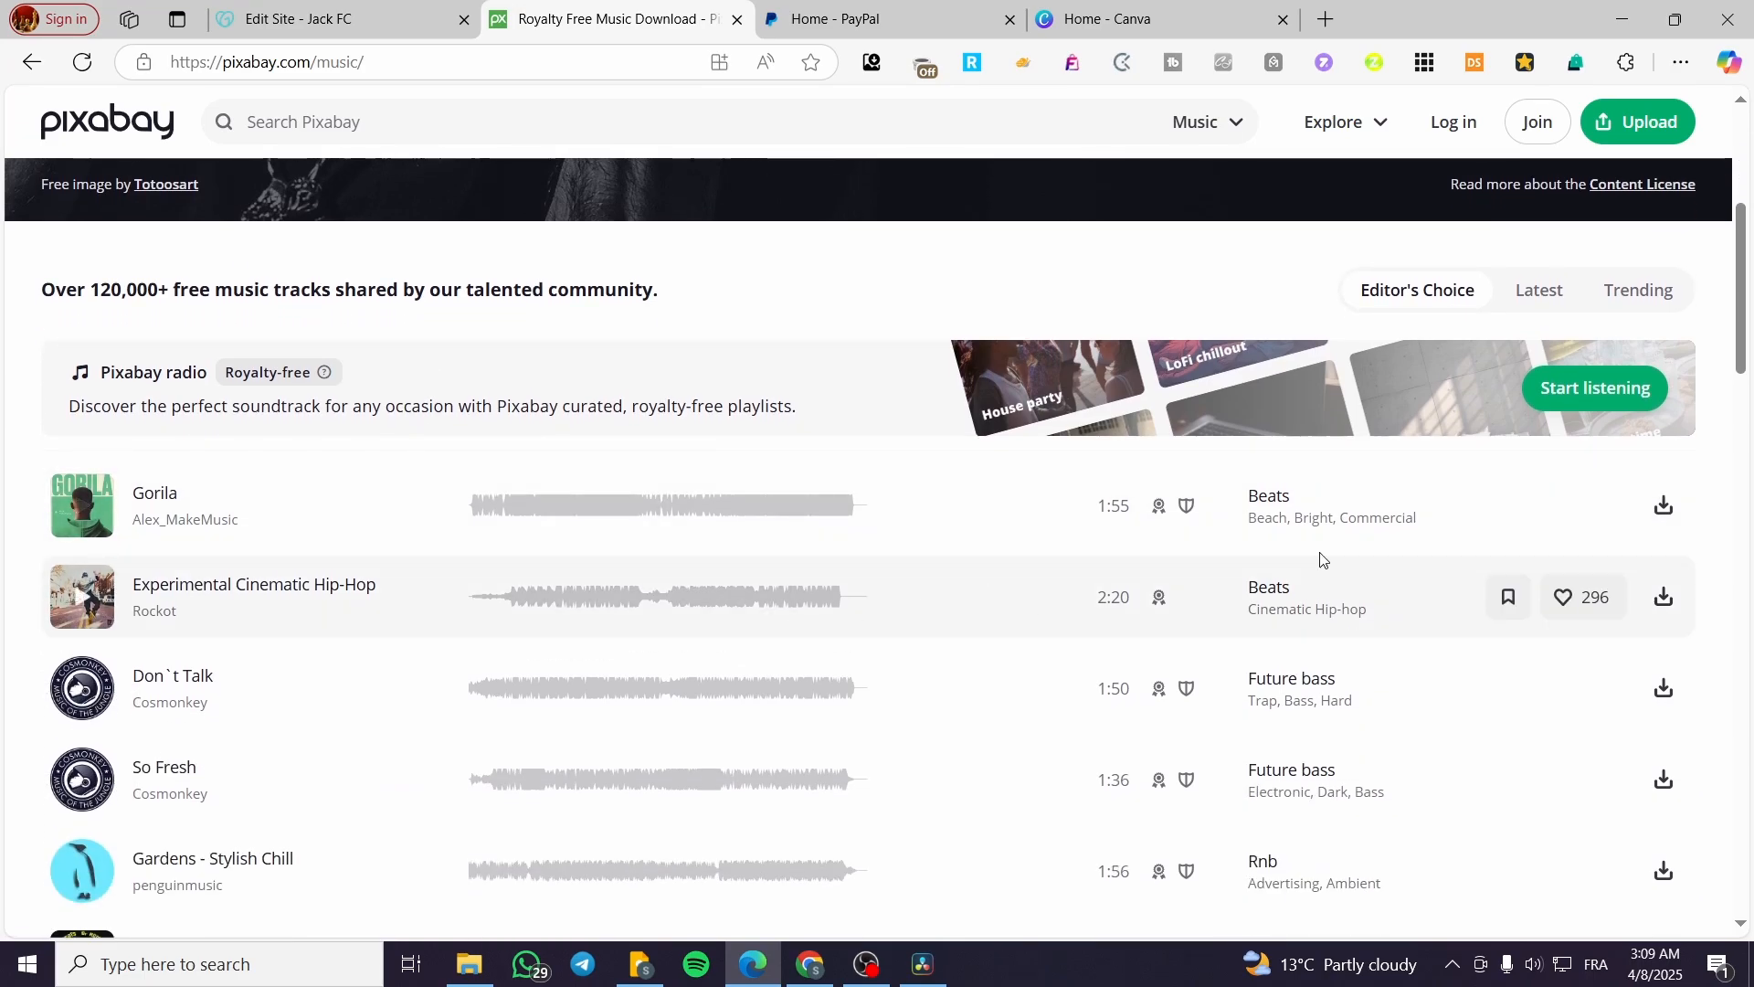
{"action": "left_click", "coordinate": [1664, 505]}
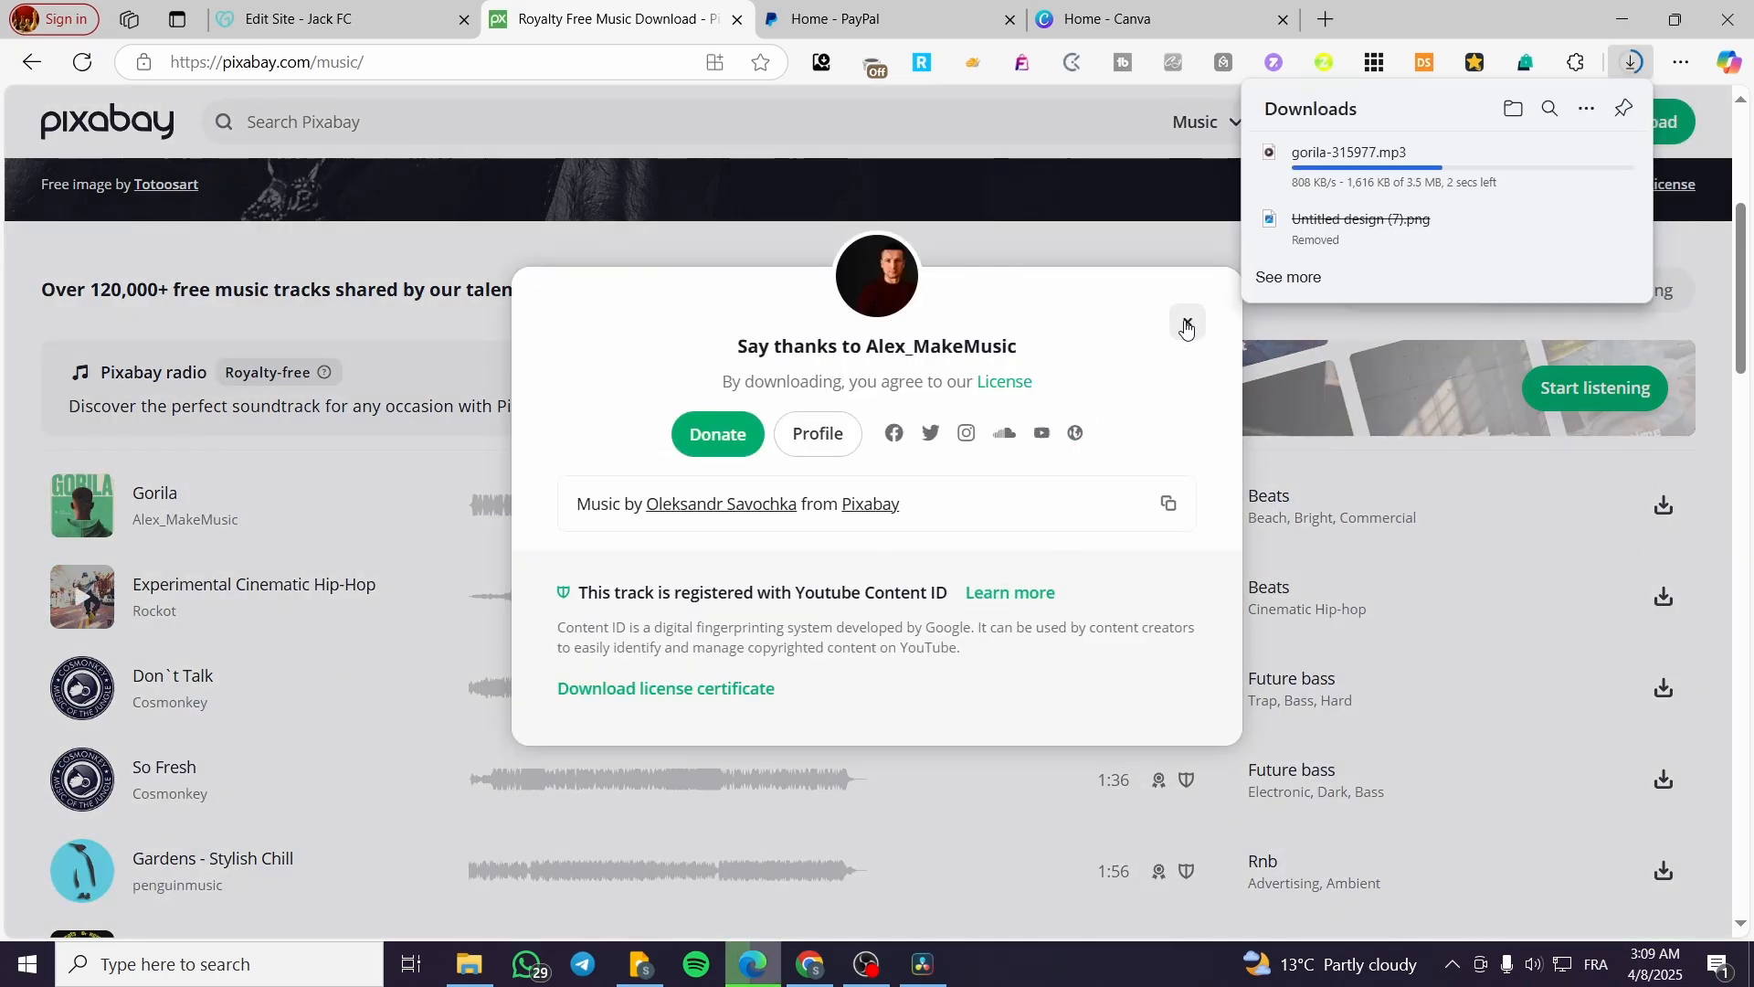
{"action": "left_click", "coordinate": [1187, 322]}
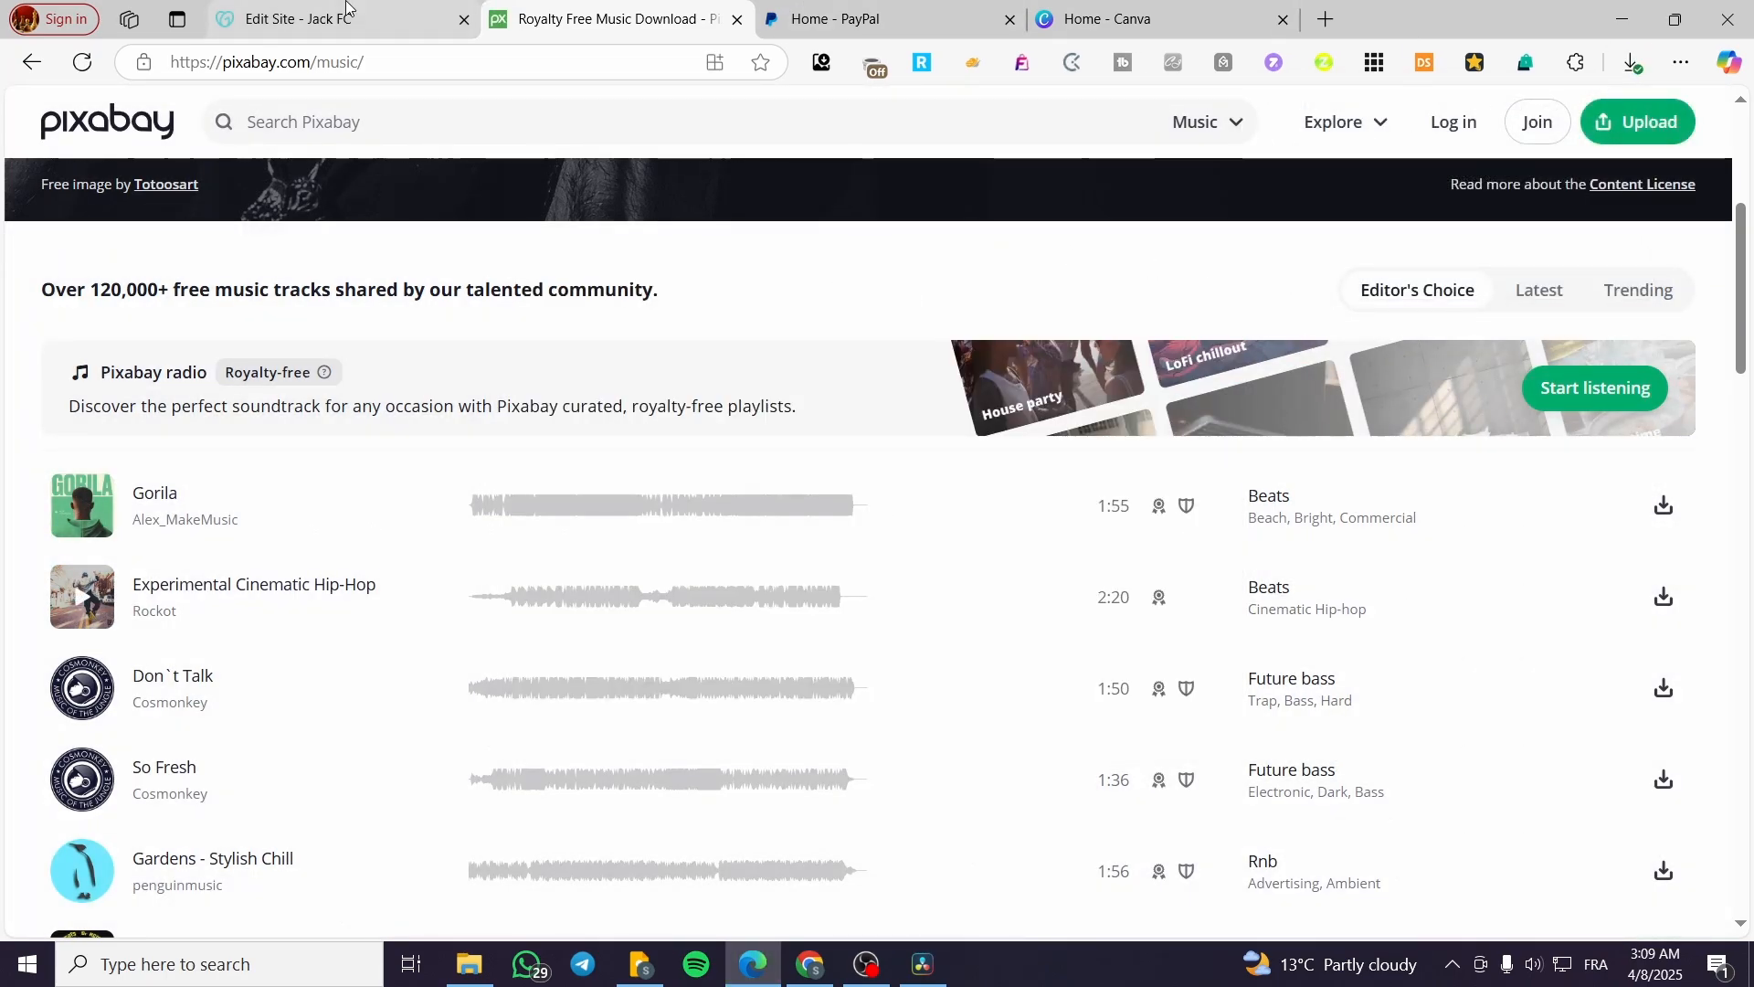
Step: Switch back to the site editor and upload the gorila-315977 MP3 file to the Downloads section
{"action": "left_click", "coordinate": [311, 19]}
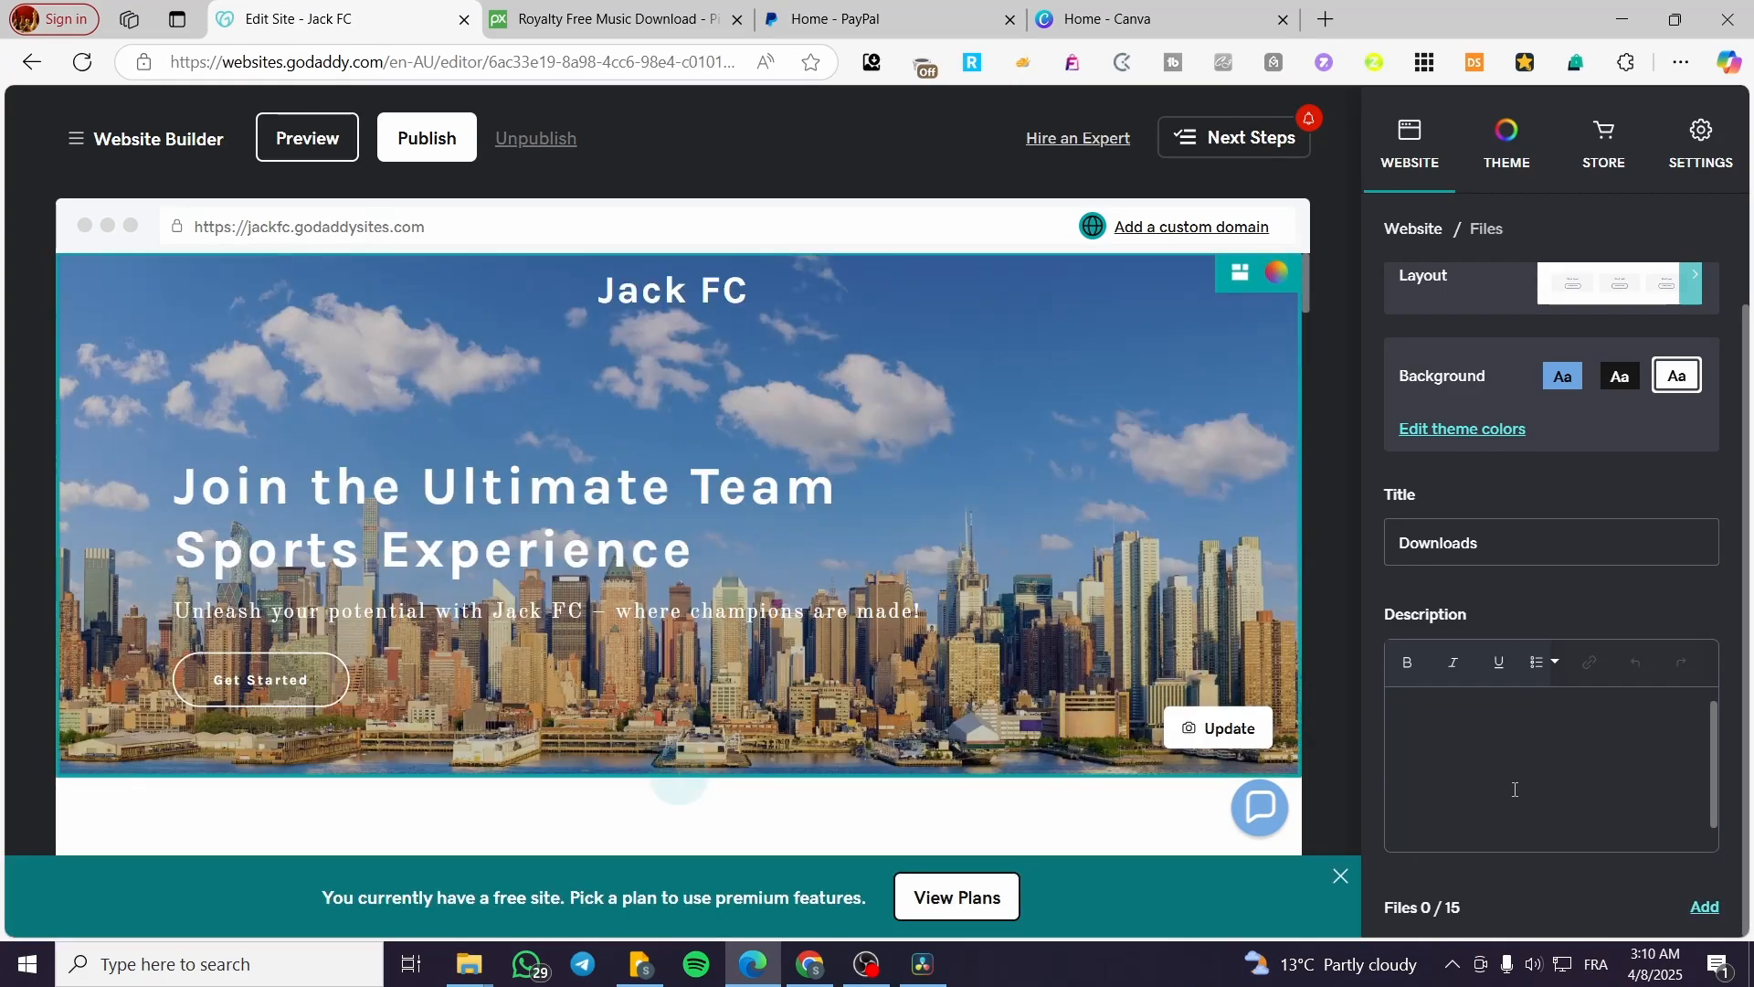
{"action": "scroll", "coordinate": [1046, 685], "scroll_direction": "down", "scroll_amount": 4}
{"action": "scroll", "coordinate": [1047, 685], "scroll_direction": "down", "scroll_amount": 1}
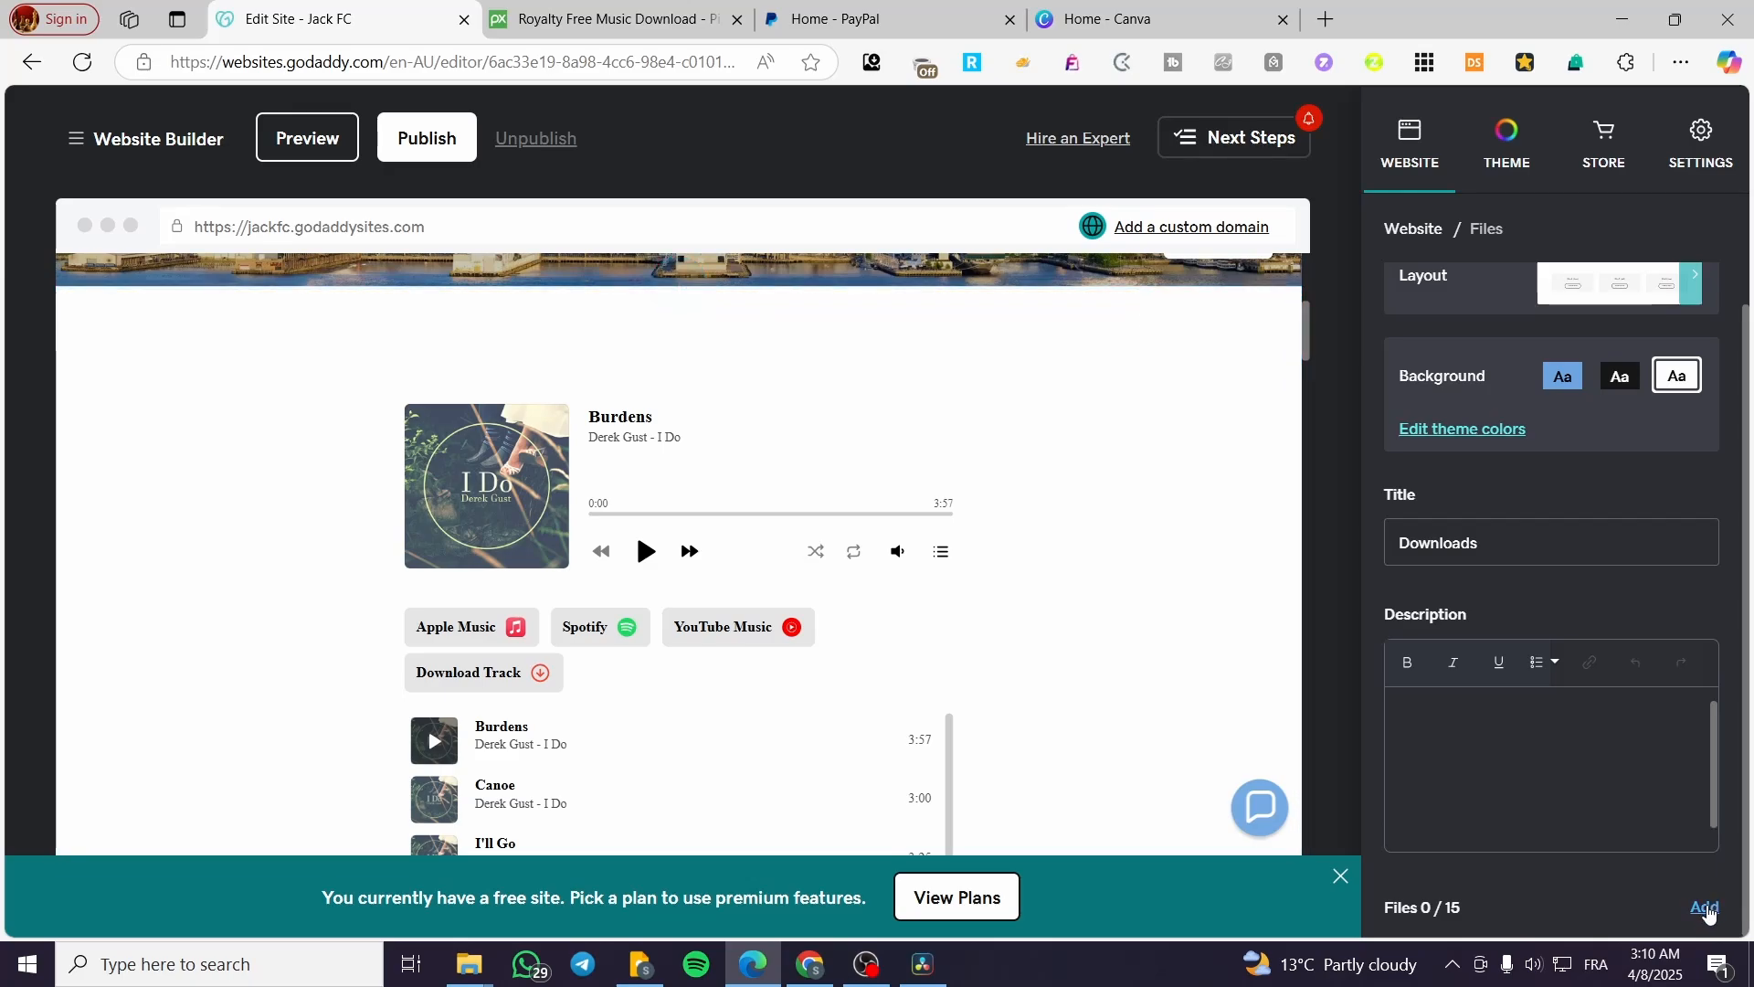
{"action": "scroll", "coordinate": [864, 619], "scroll_direction": "down", "scroll_amount": 7}
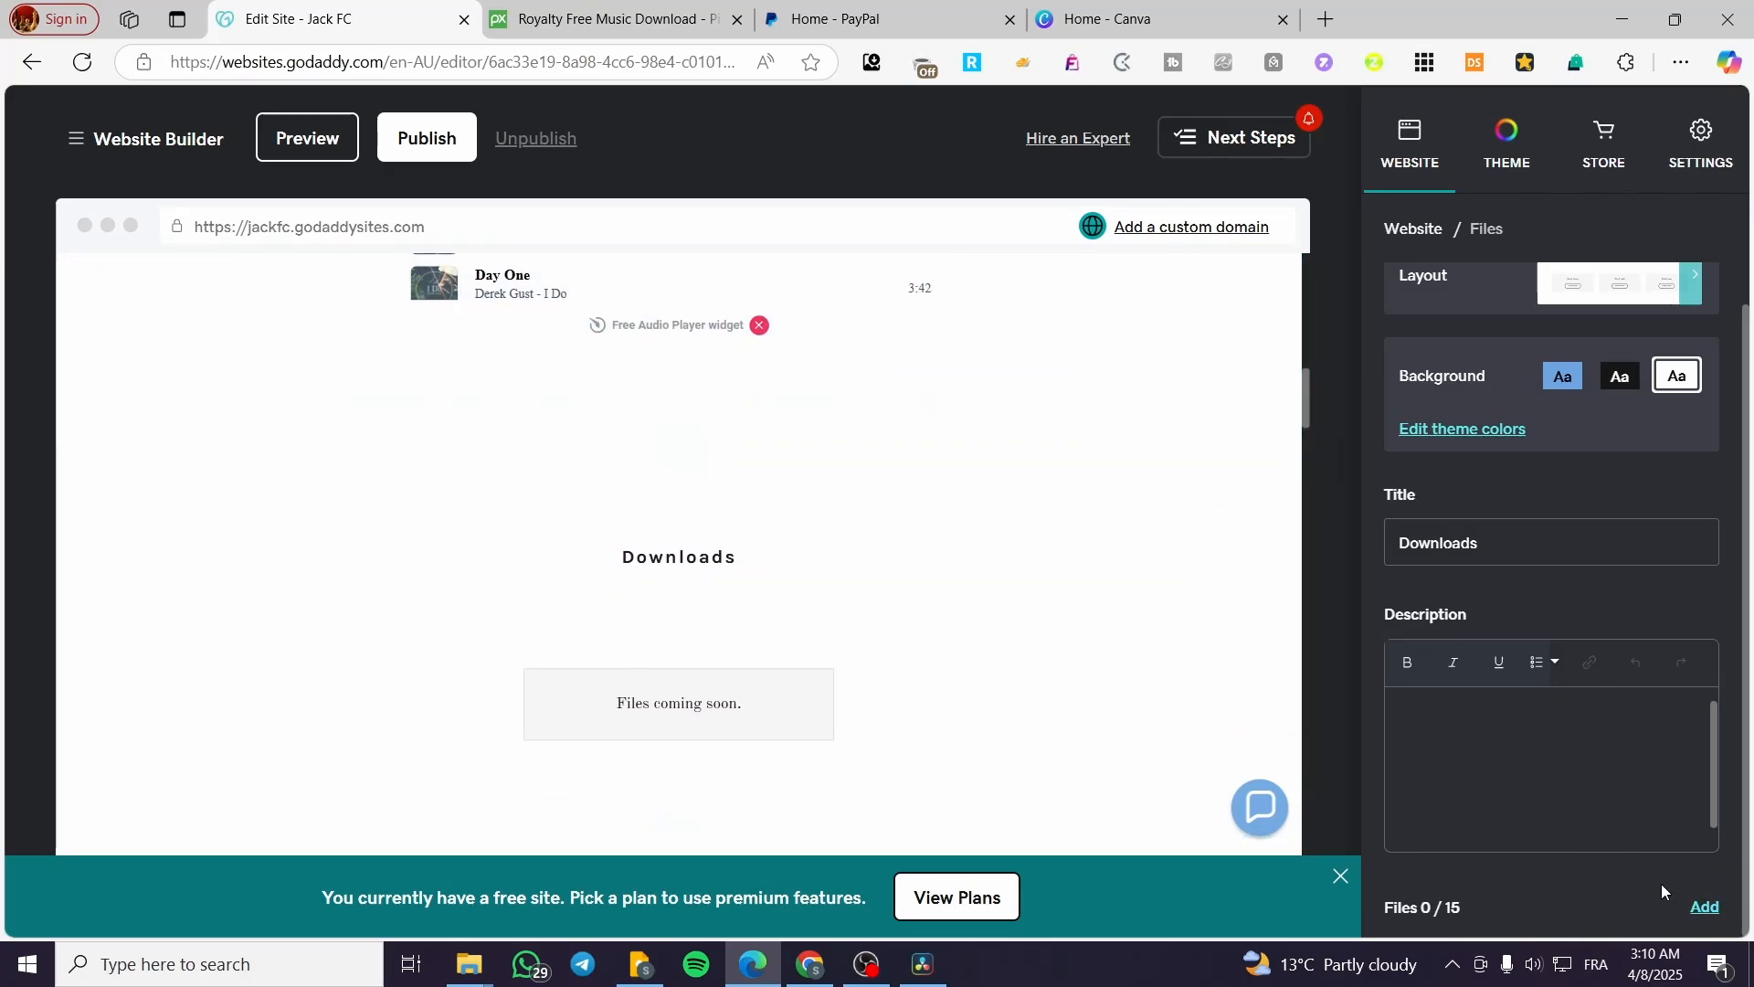
{"action": "left_click", "coordinate": [1704, 907]}
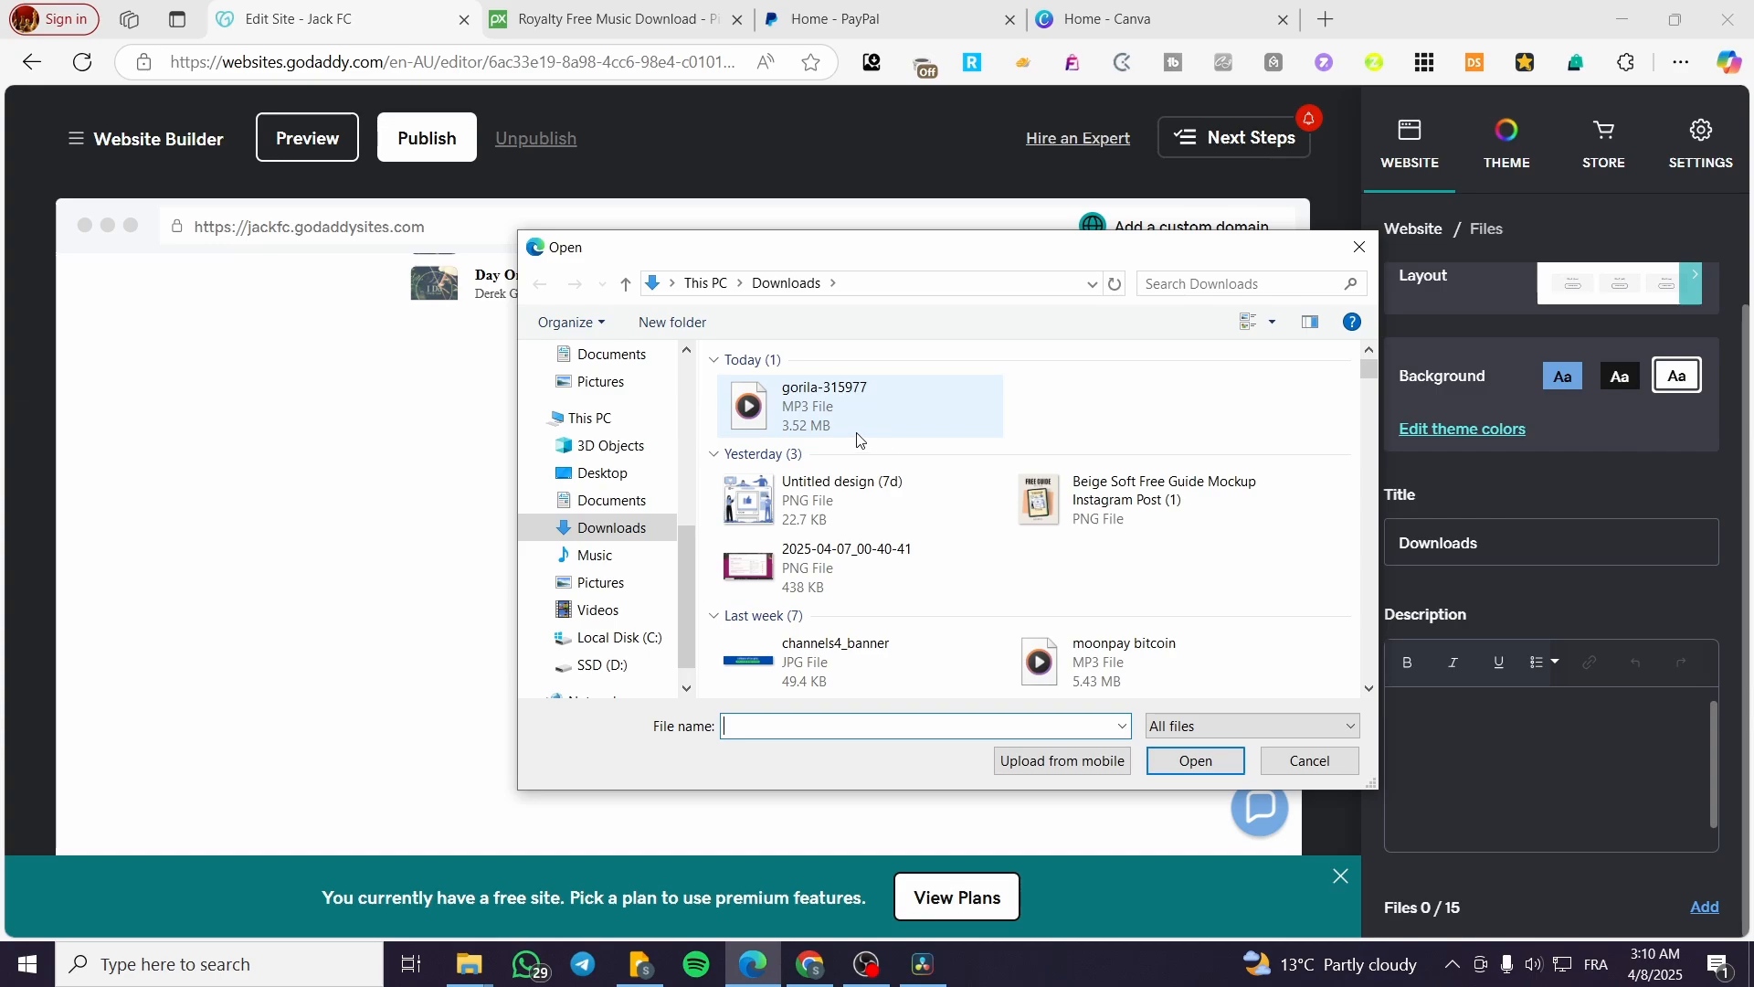
{"action": "left_click", "coordinate": [848, 408]}
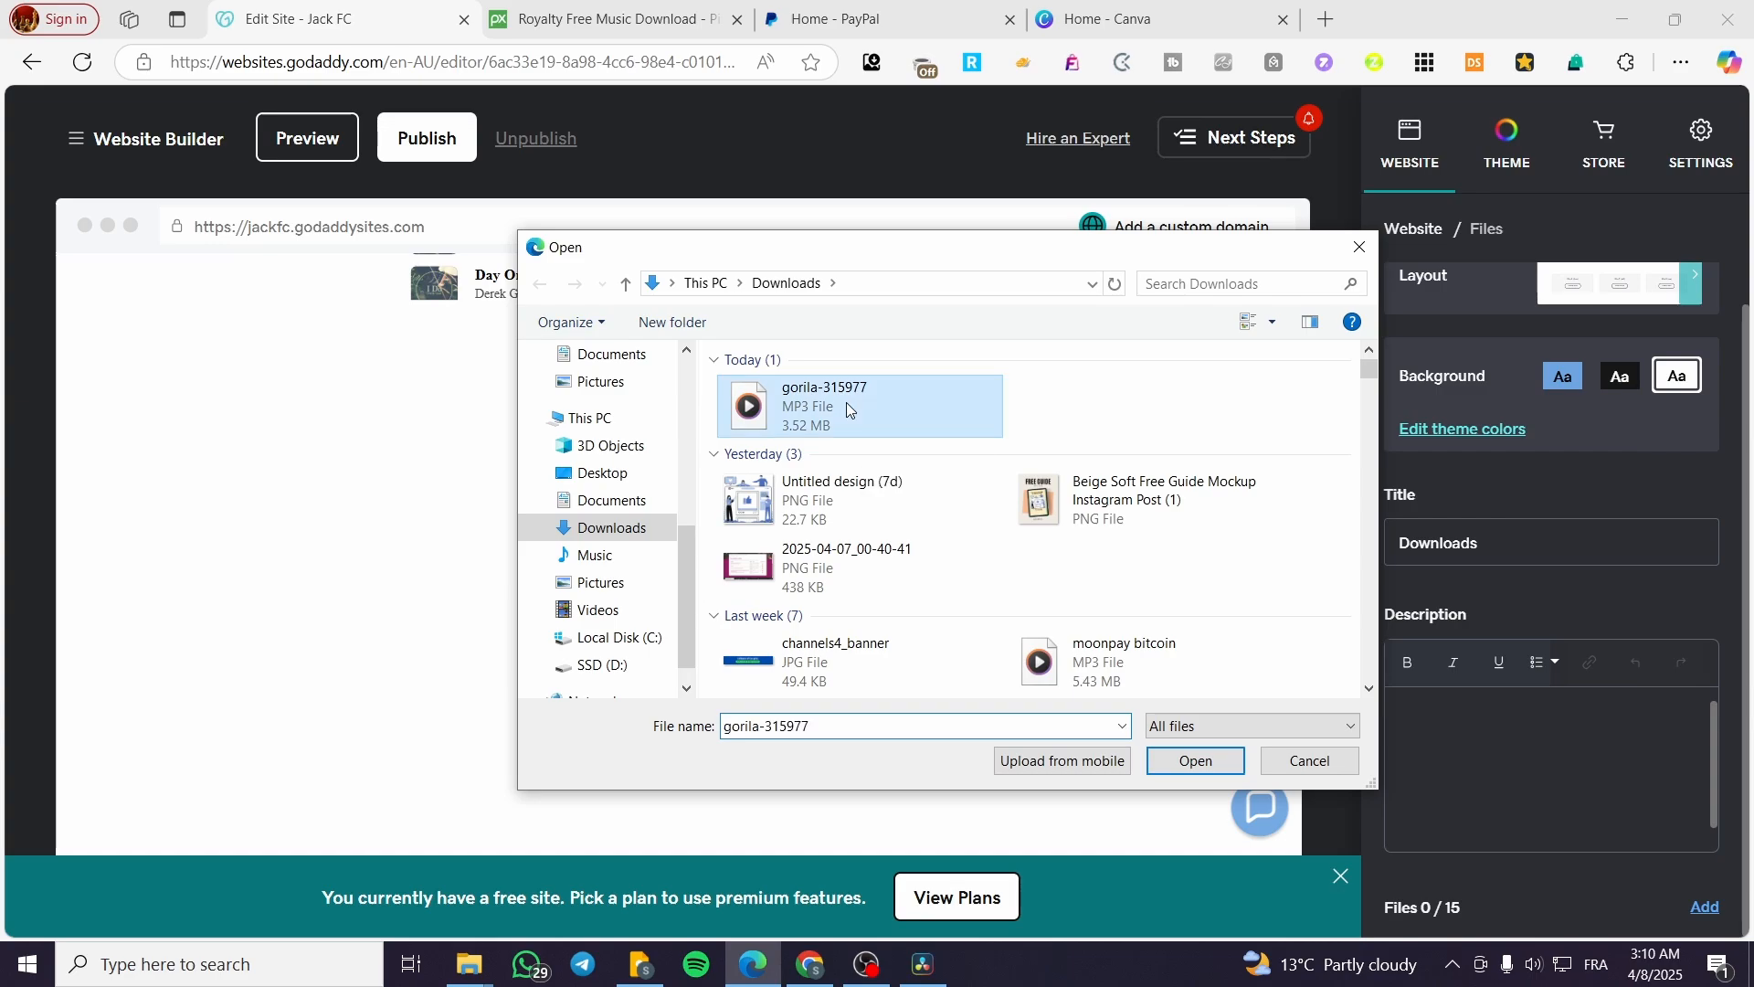
{"action": "left_click", "coordinate": [1195, 760]}
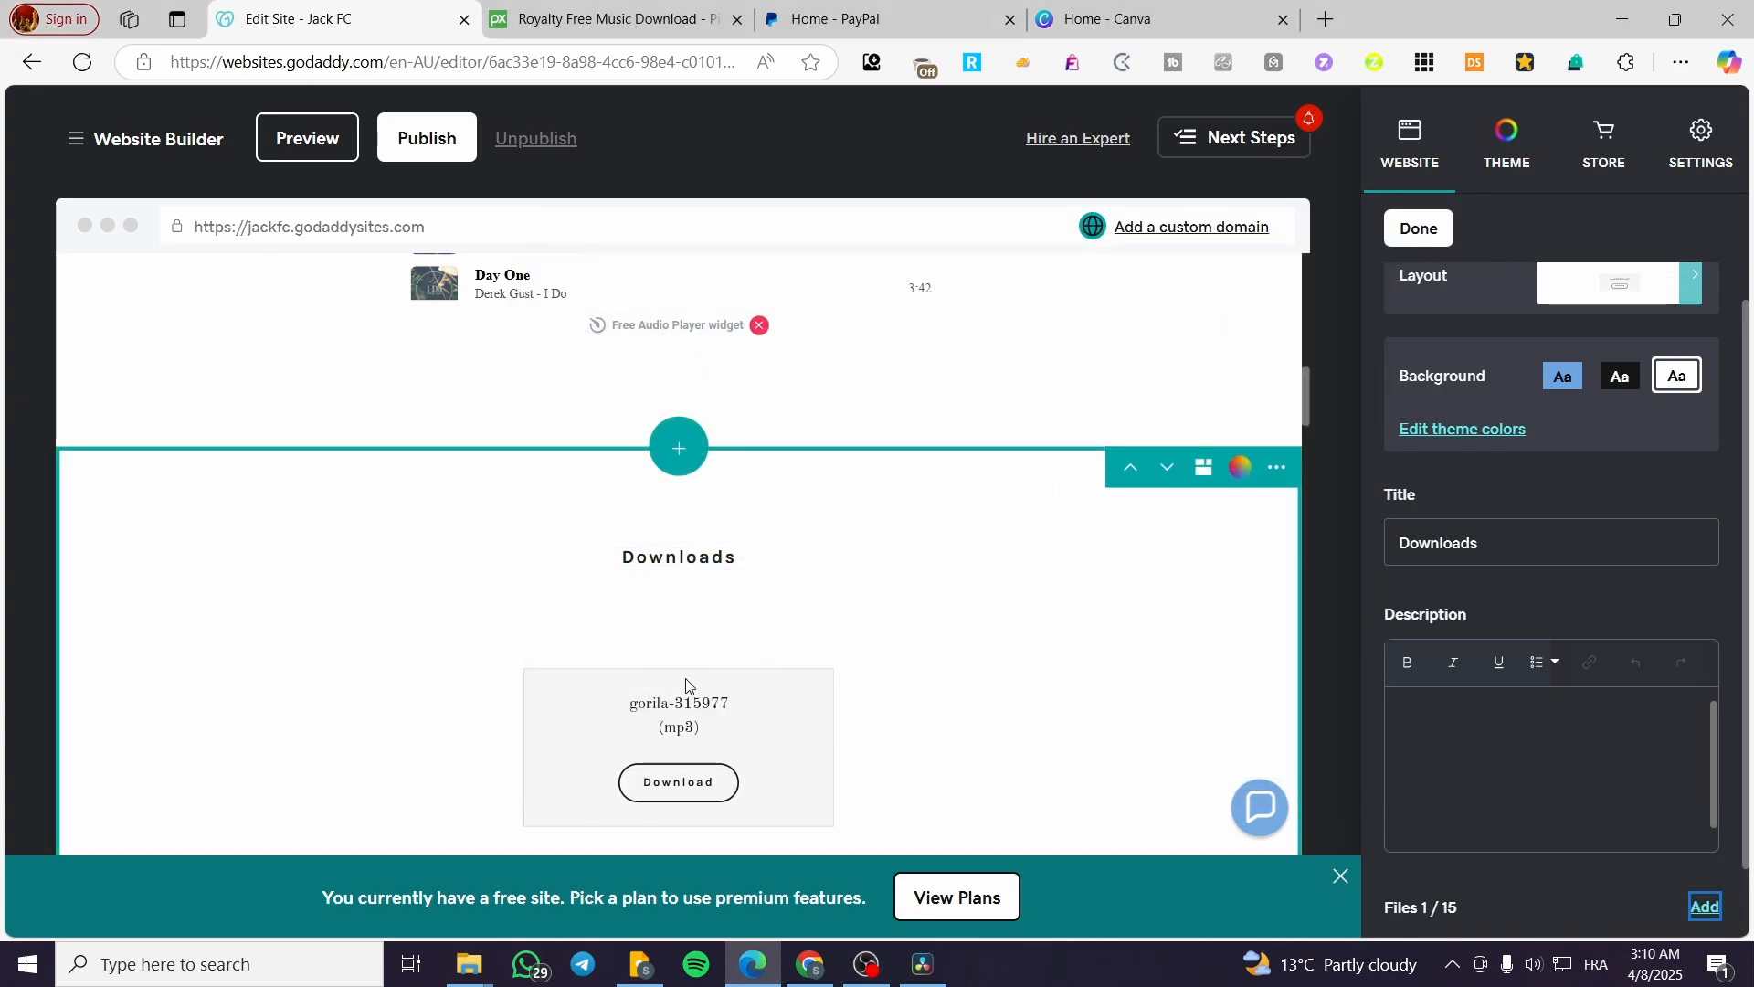
Step: Shorten the uploaded file's label to gorila, finish editing it and dismiss the plan banner
{"action": "left_click", "coordinate": [735, 703]}
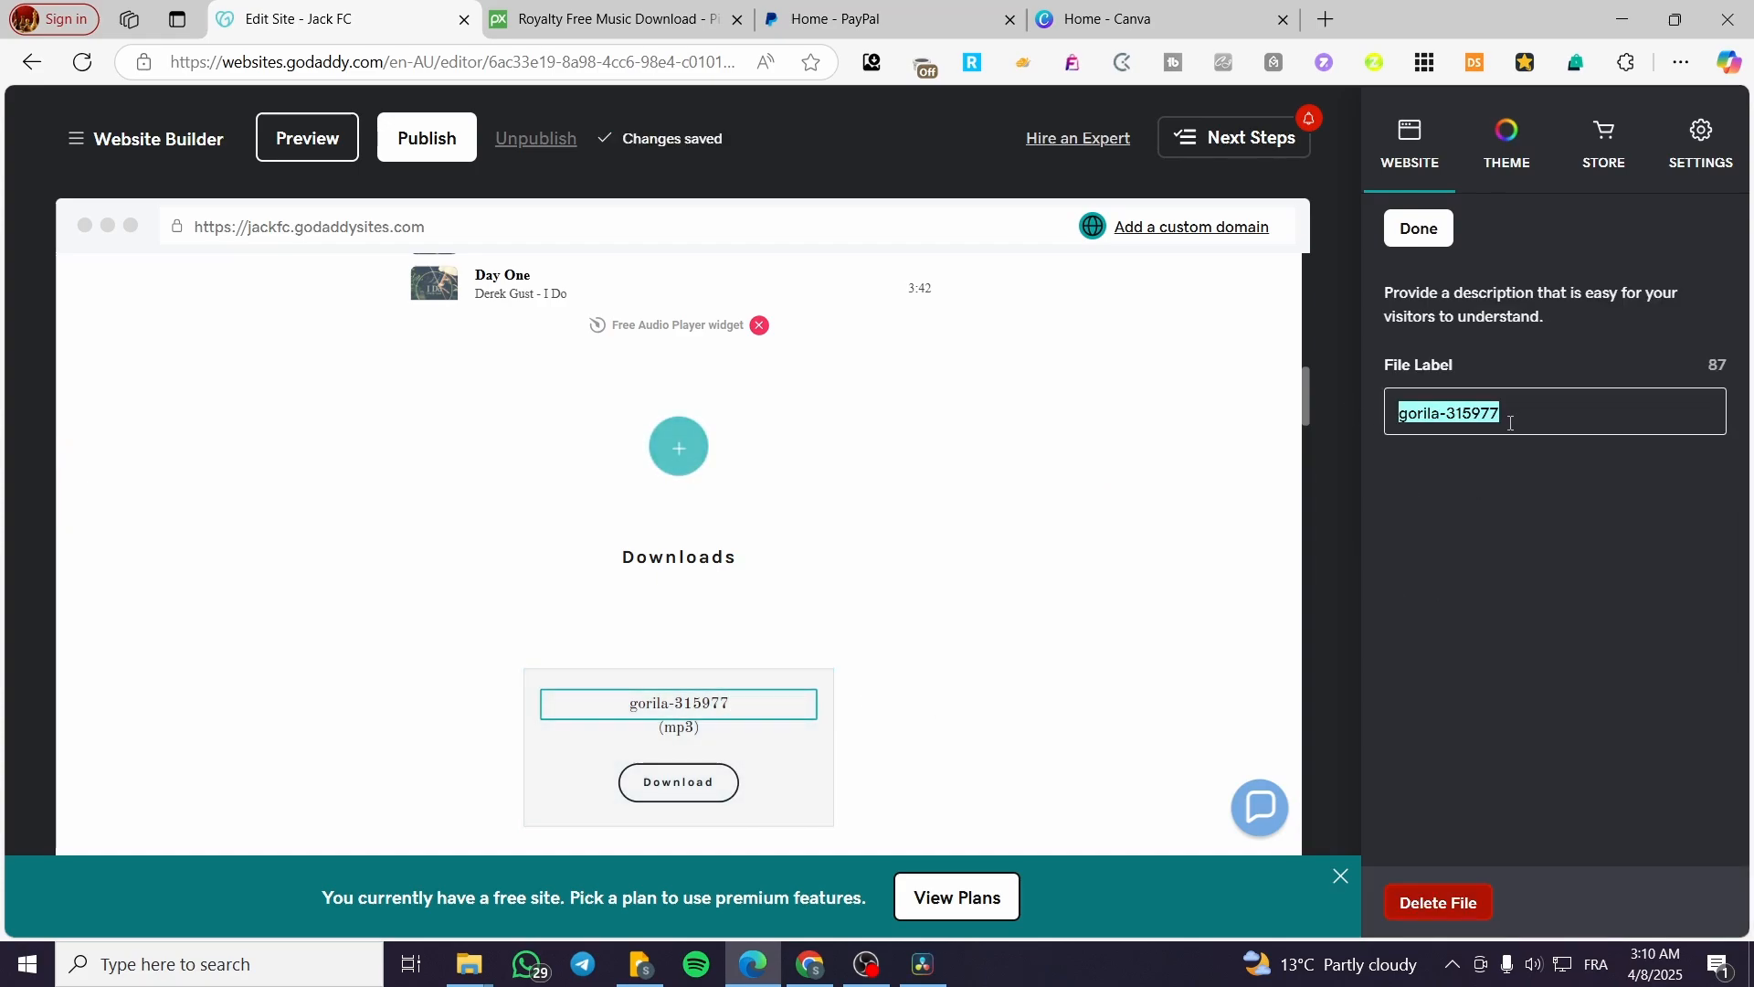
{"action": "left_click_drag", "start_coordinate": [1508, 413], "coordinate": [1440, 414]}
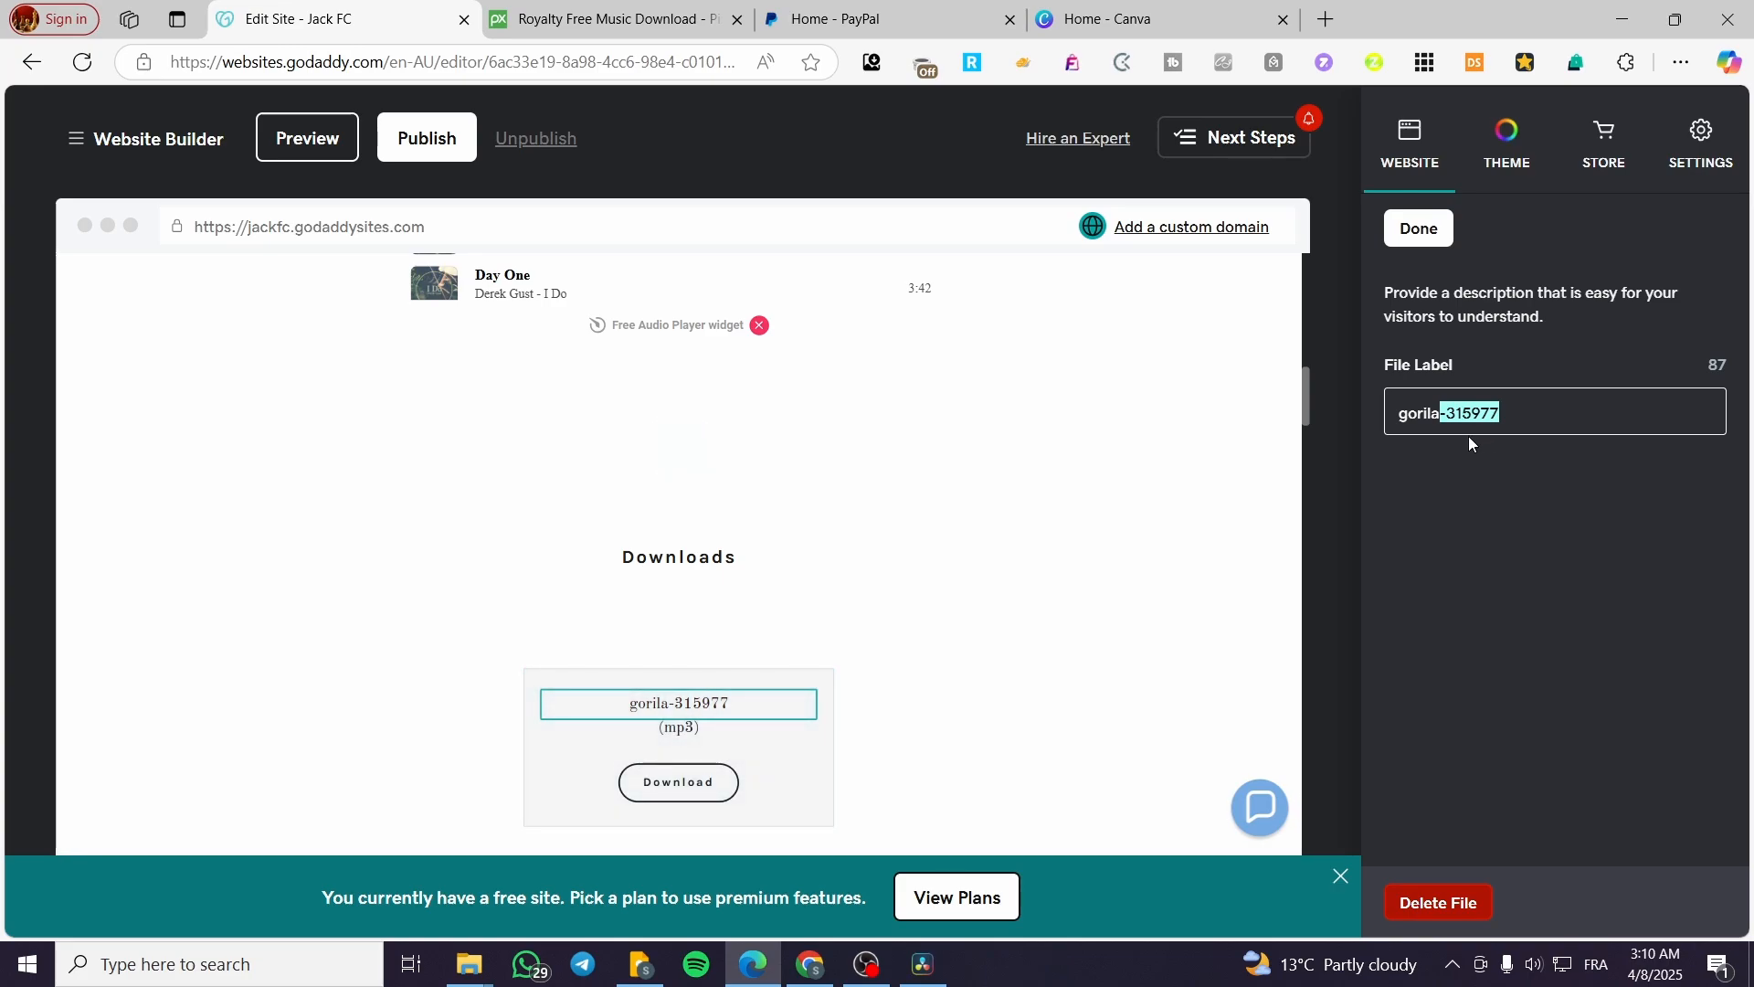
{"action": "key", "text": "BackSpace"}
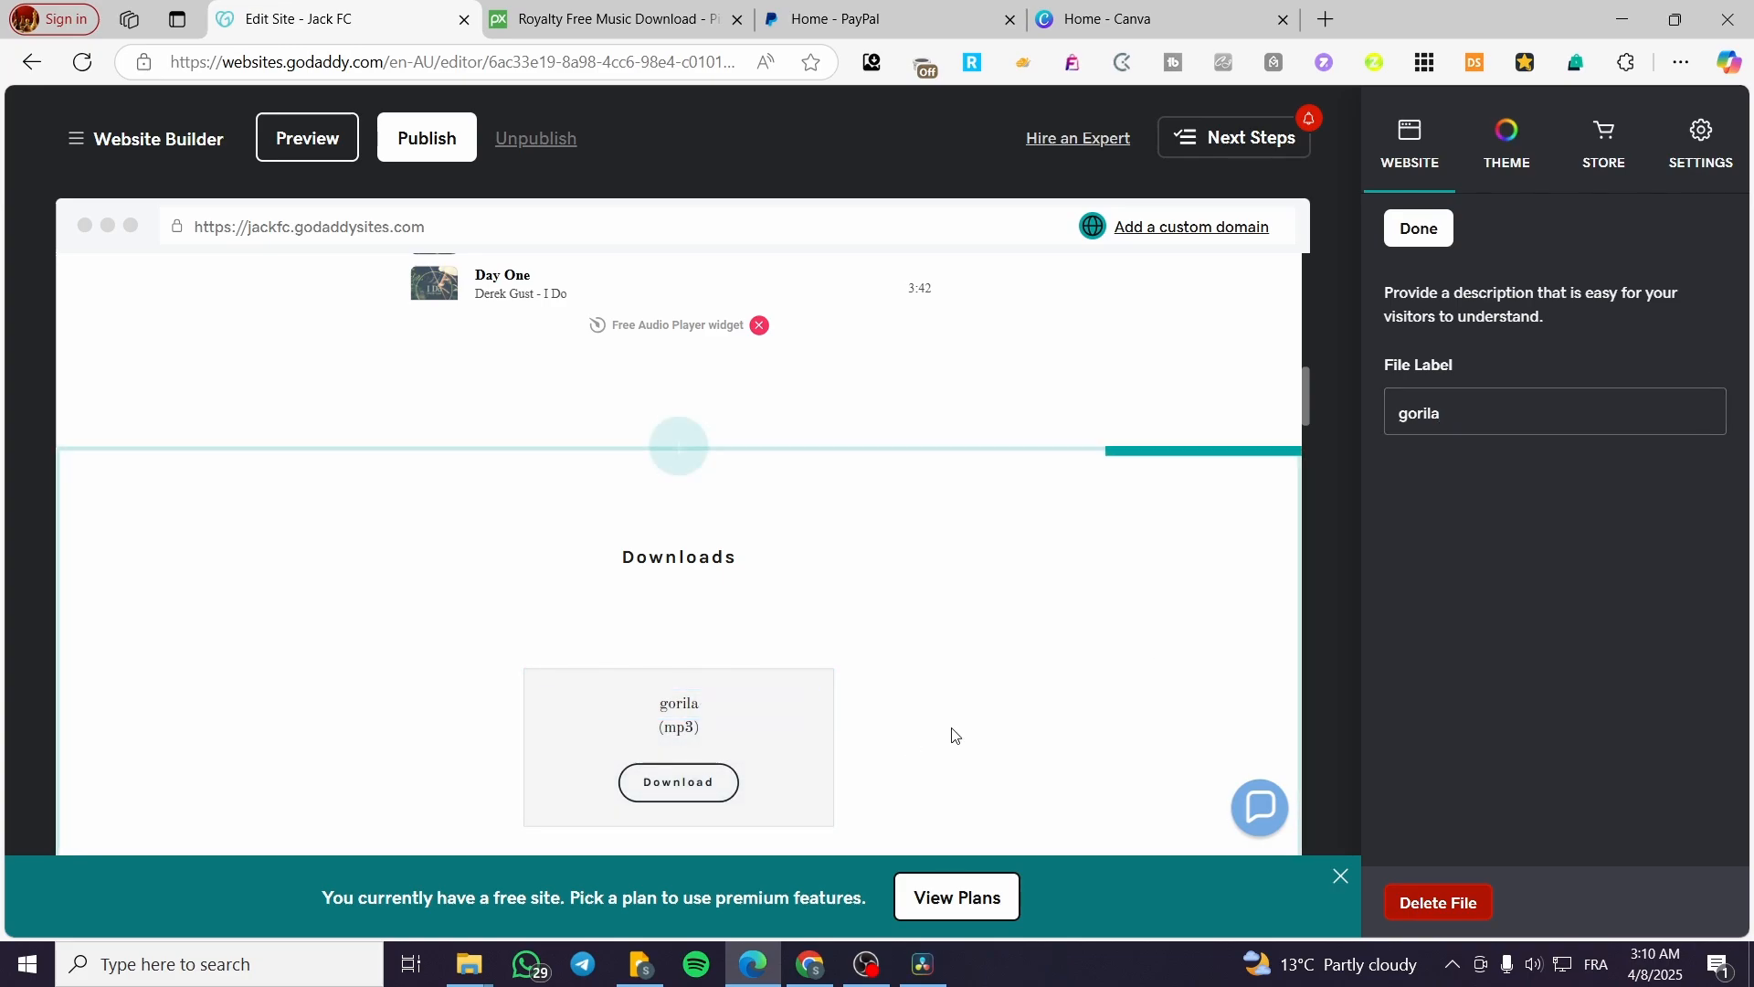
{"action": "scroll", "coordinate": [1260, 615], "scroll_direction": "down", "scroll_amount": 4}
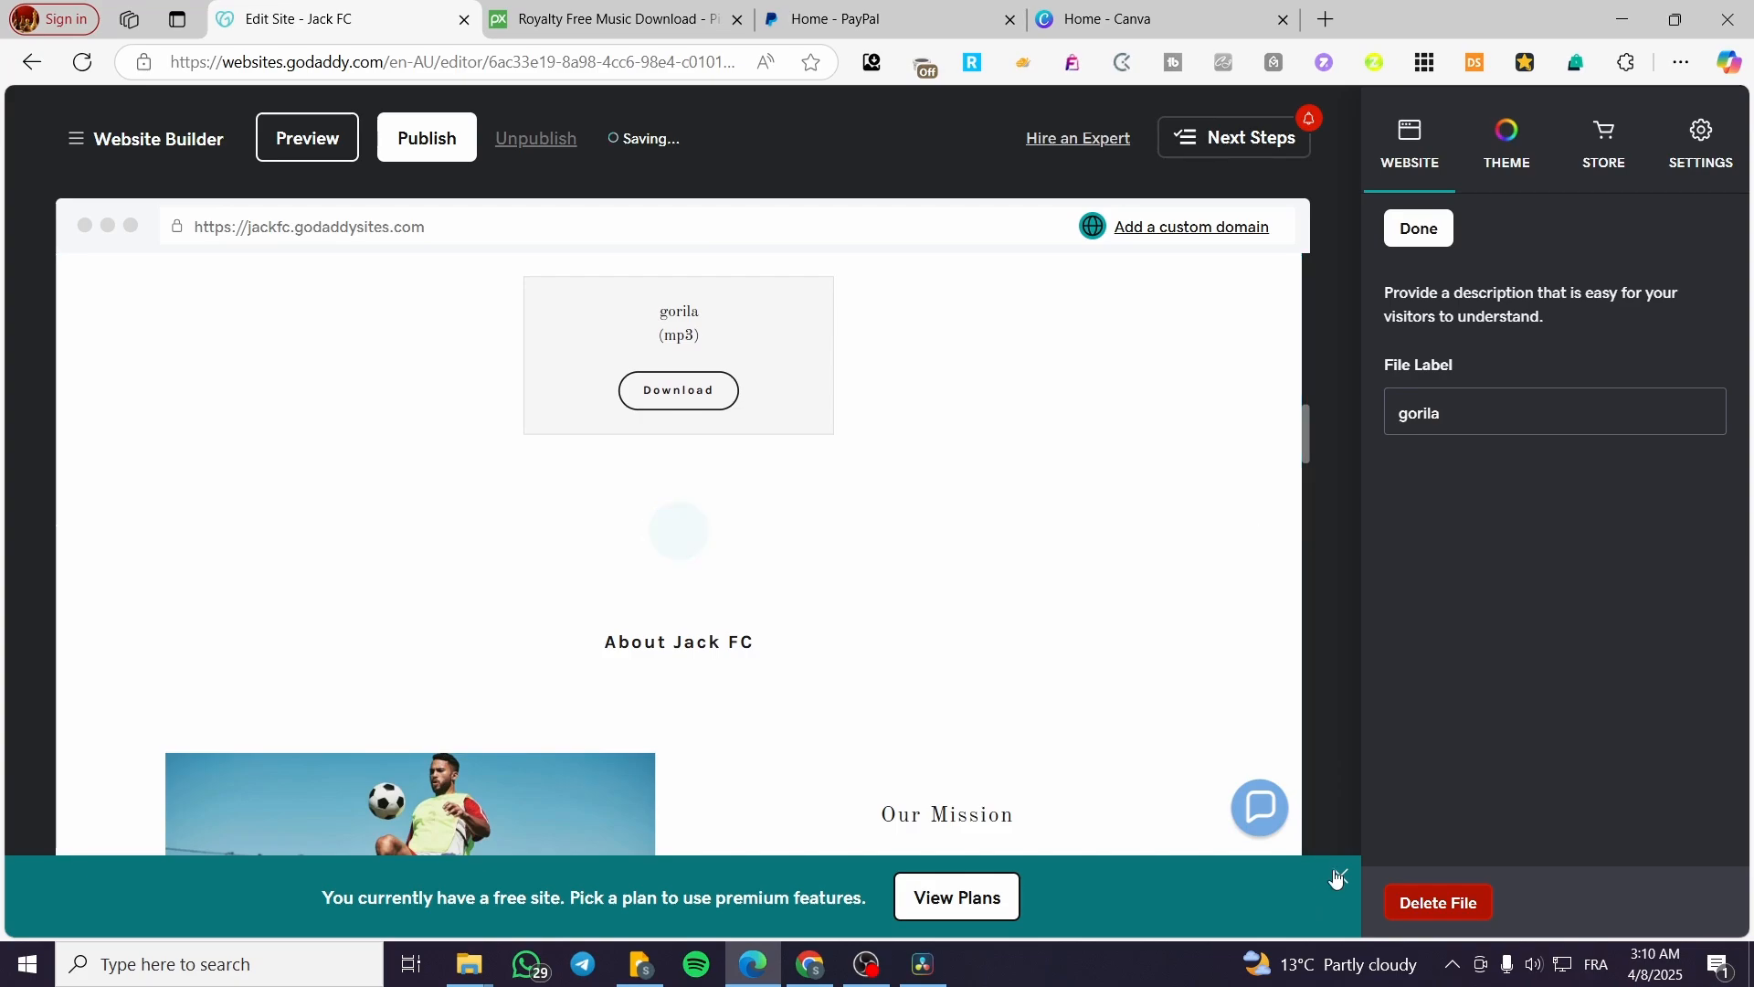
{"action": "left_click", "coordinate": [1339, 876]}
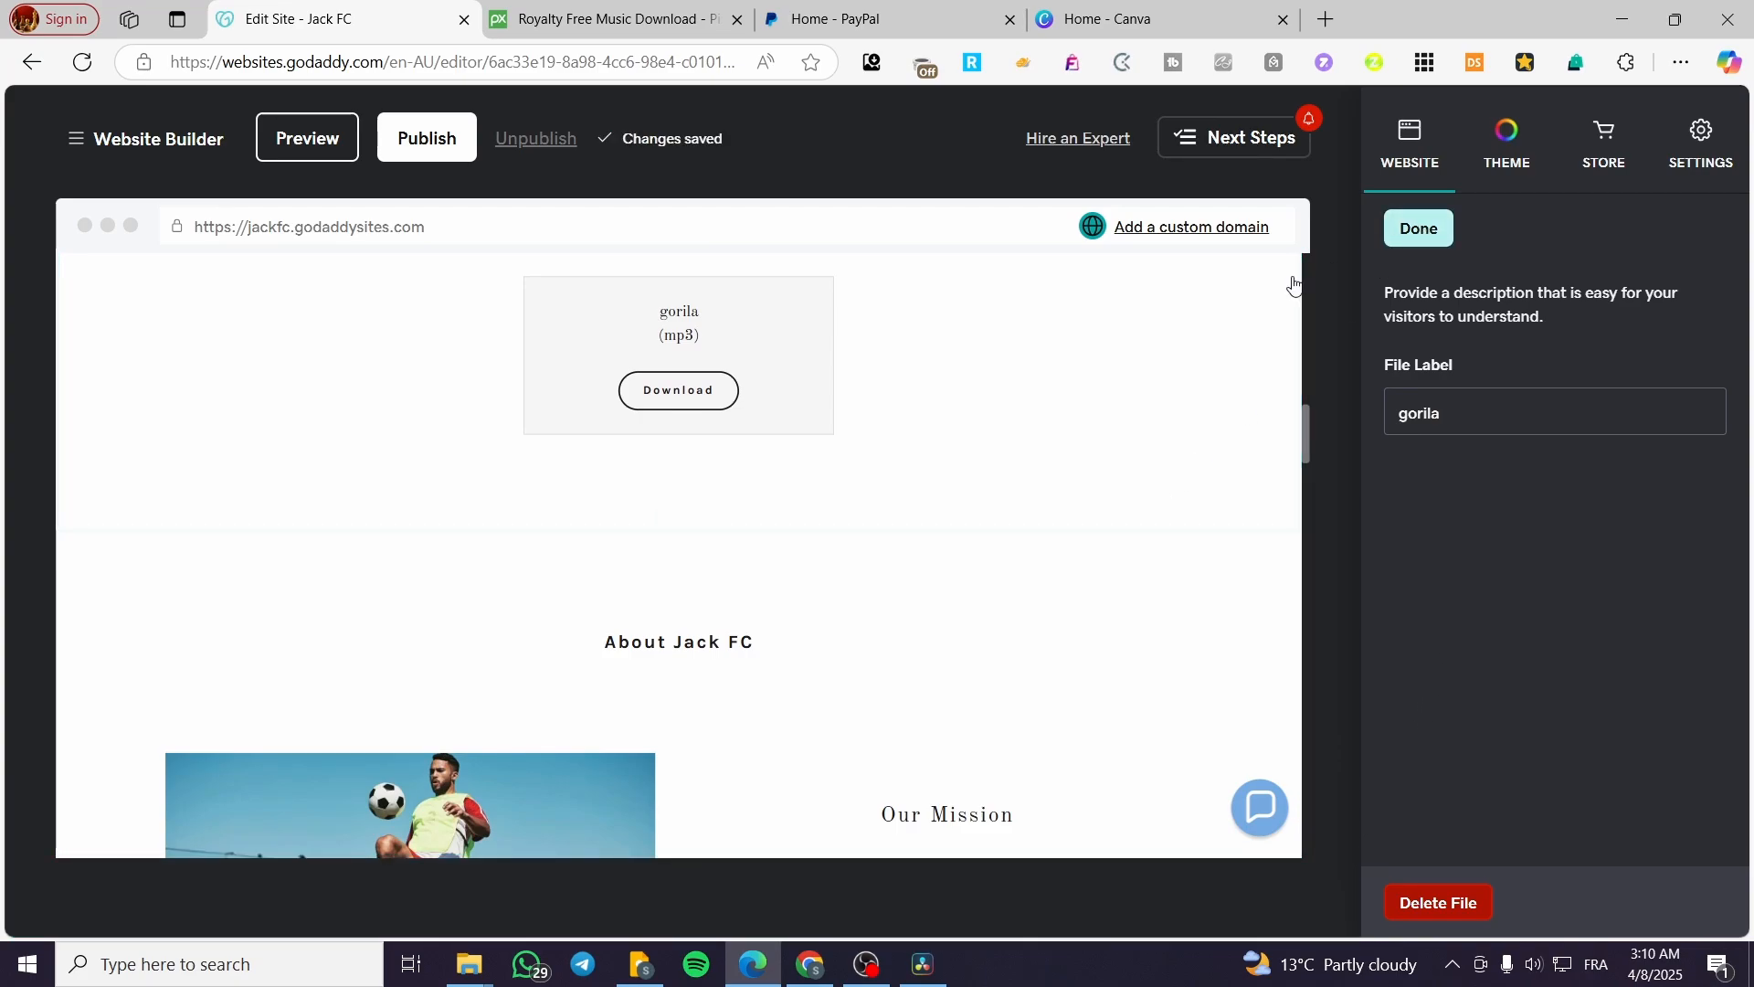
{"action": "left_click", "coordinate": [1418, 228]}
{"action": "scroll", "coordinate": [1607, 831], "scroll_direction": "down", "scroll_amount": 1}
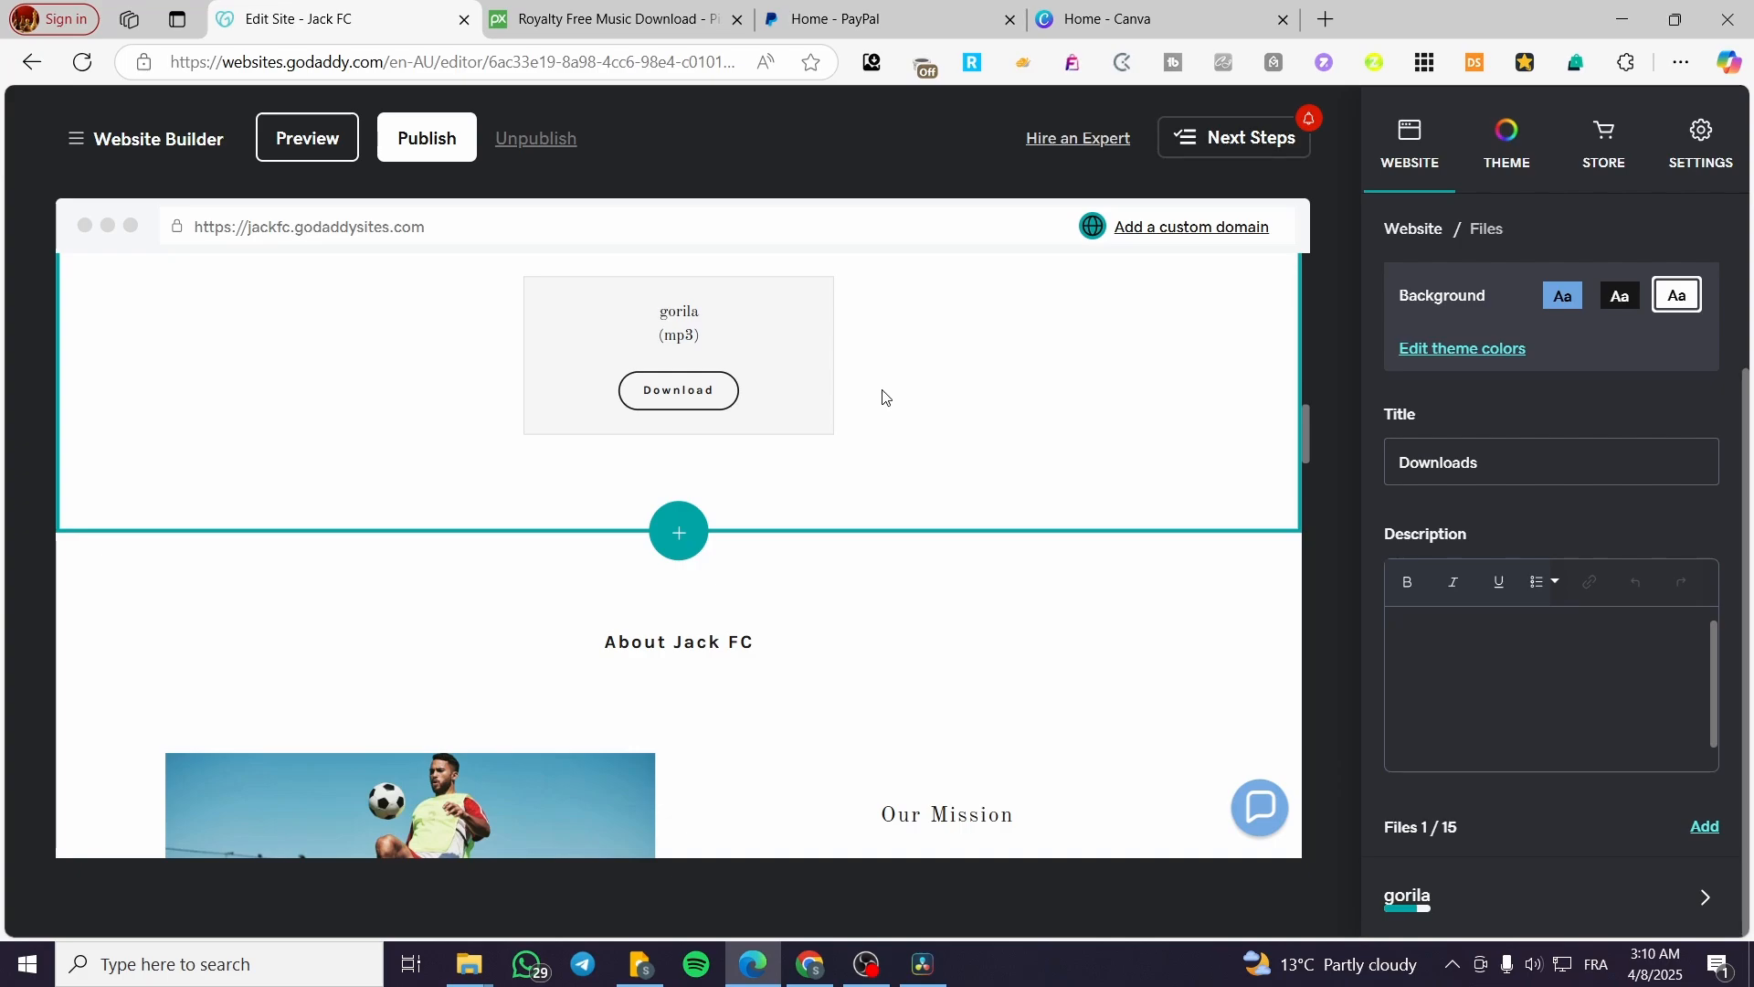
{"action": "scroll", "coordinate": [893, 723], "scroll_direction": "up", "scroll_amount": 3}
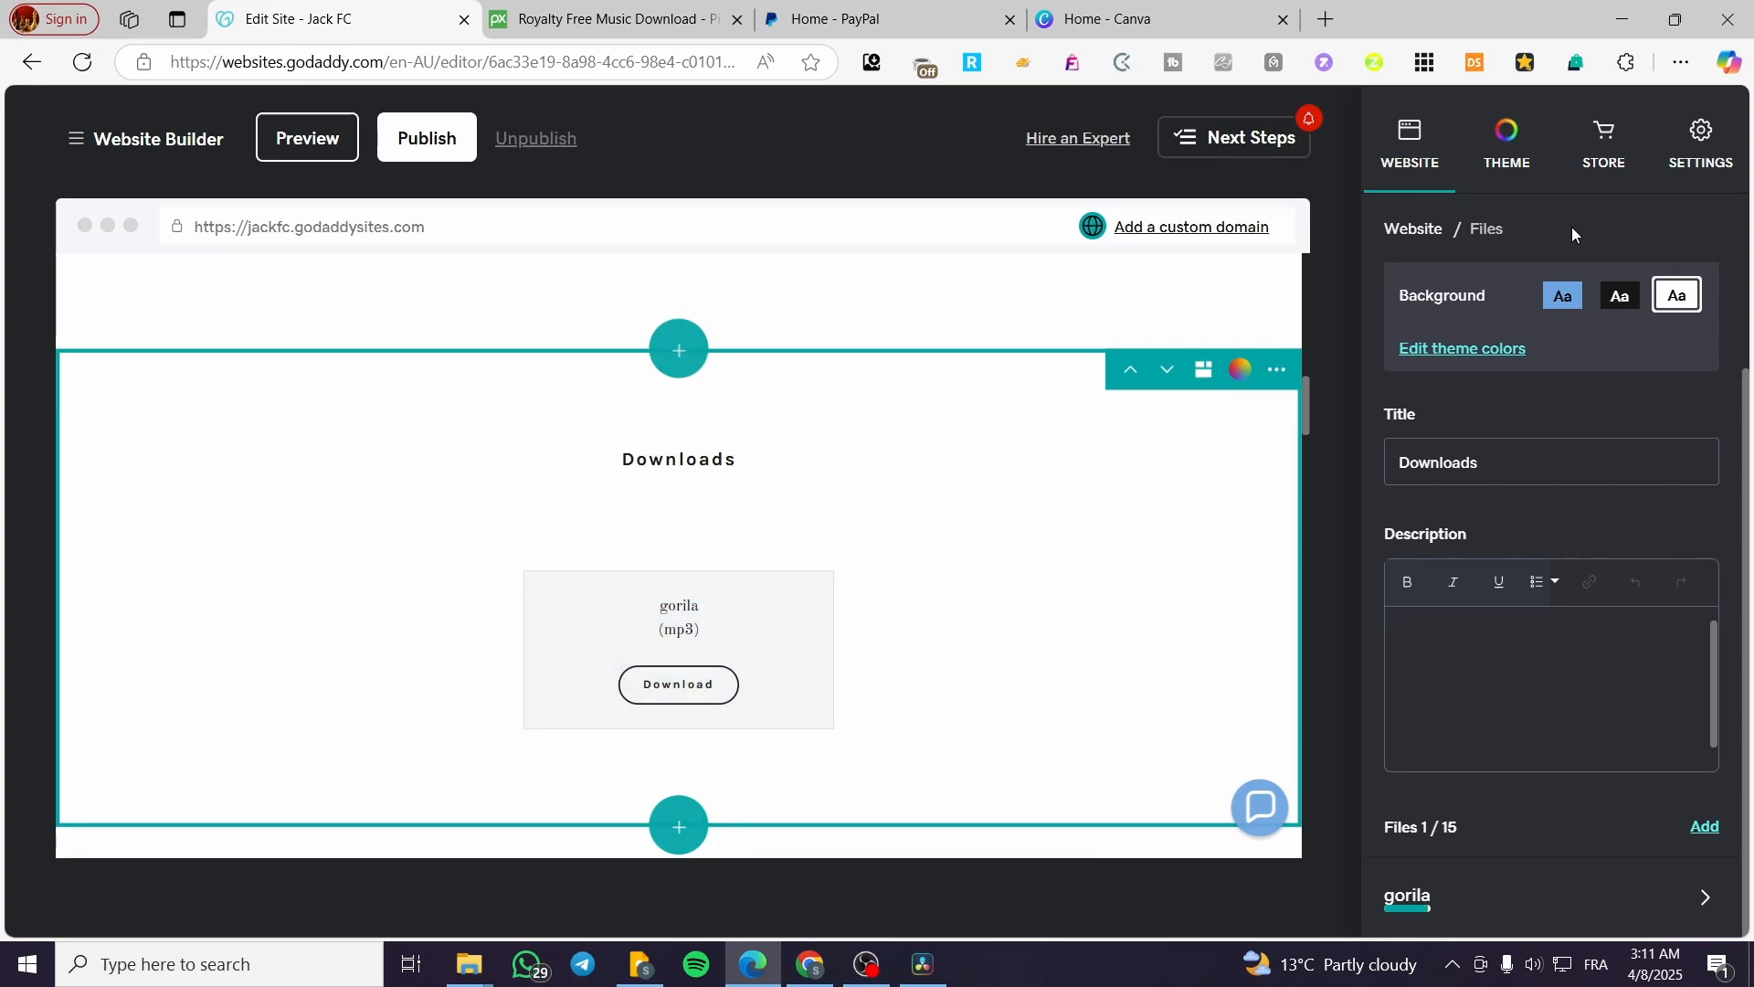
Step: Start setting up the online store and open a blank form for adding a product manually
{"action": "left_click", "coordinate": [1585, 139]}
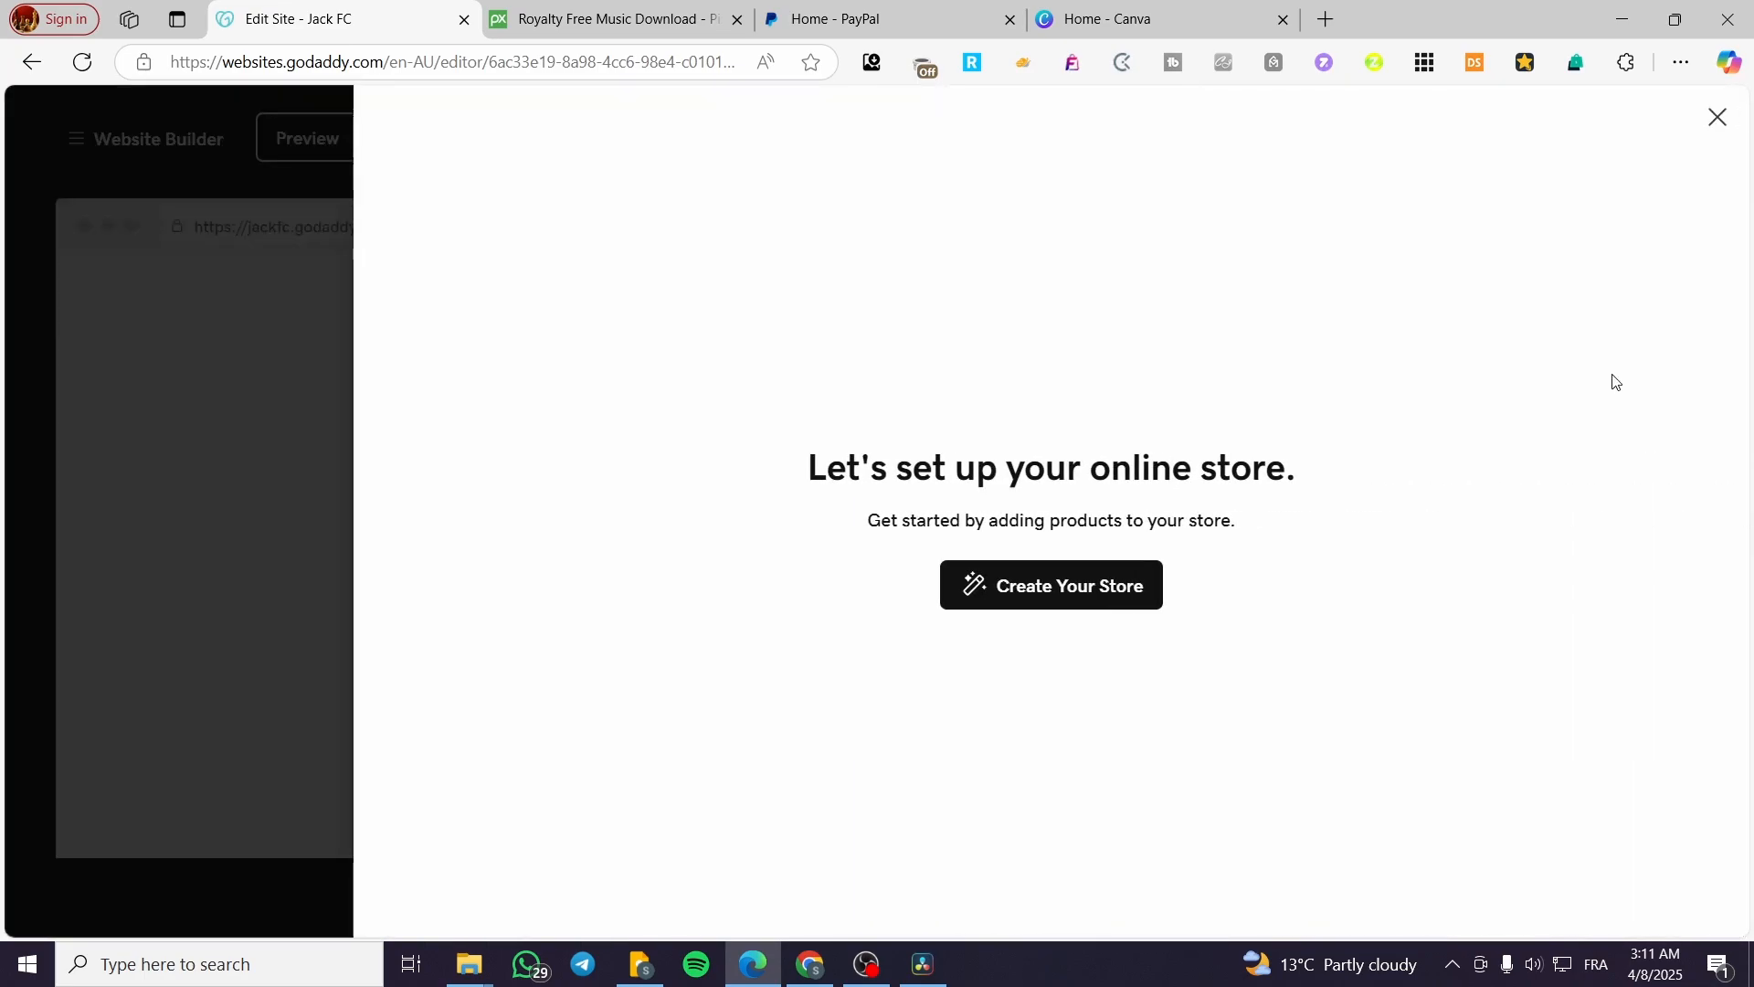
{"action": "left_click", "coordinate": [1052, 740]}
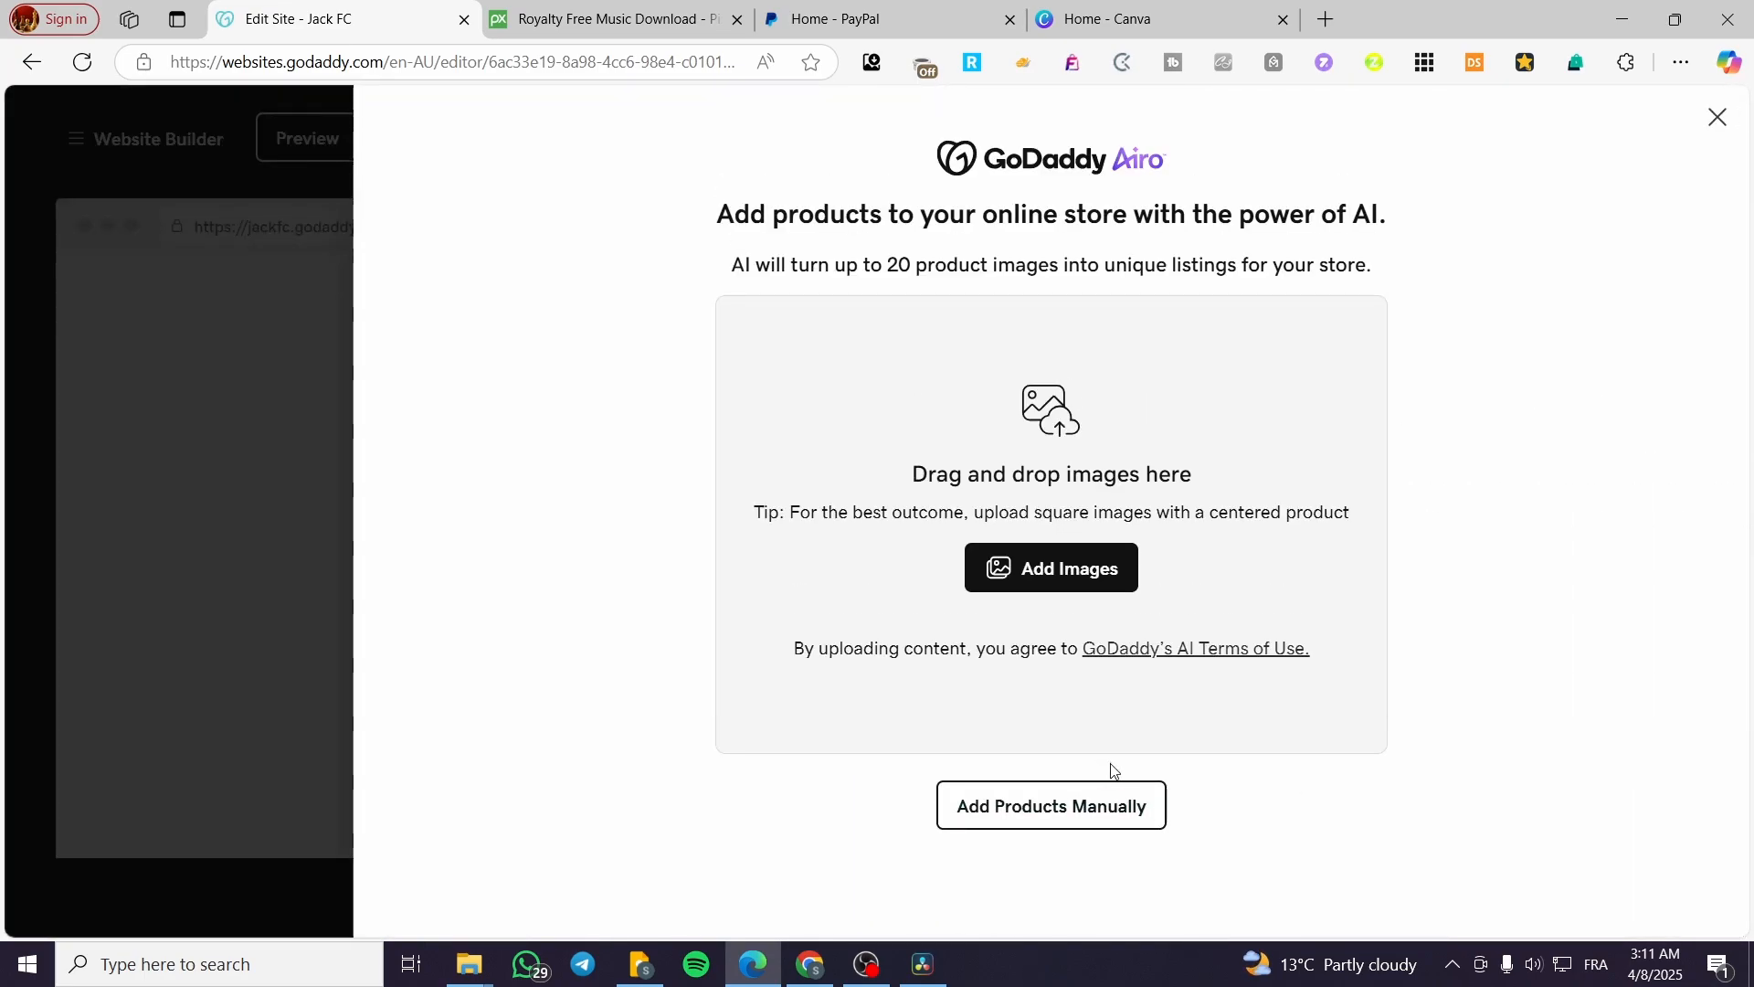
{"action": "left_click", "coordinate": [1080, 812]}
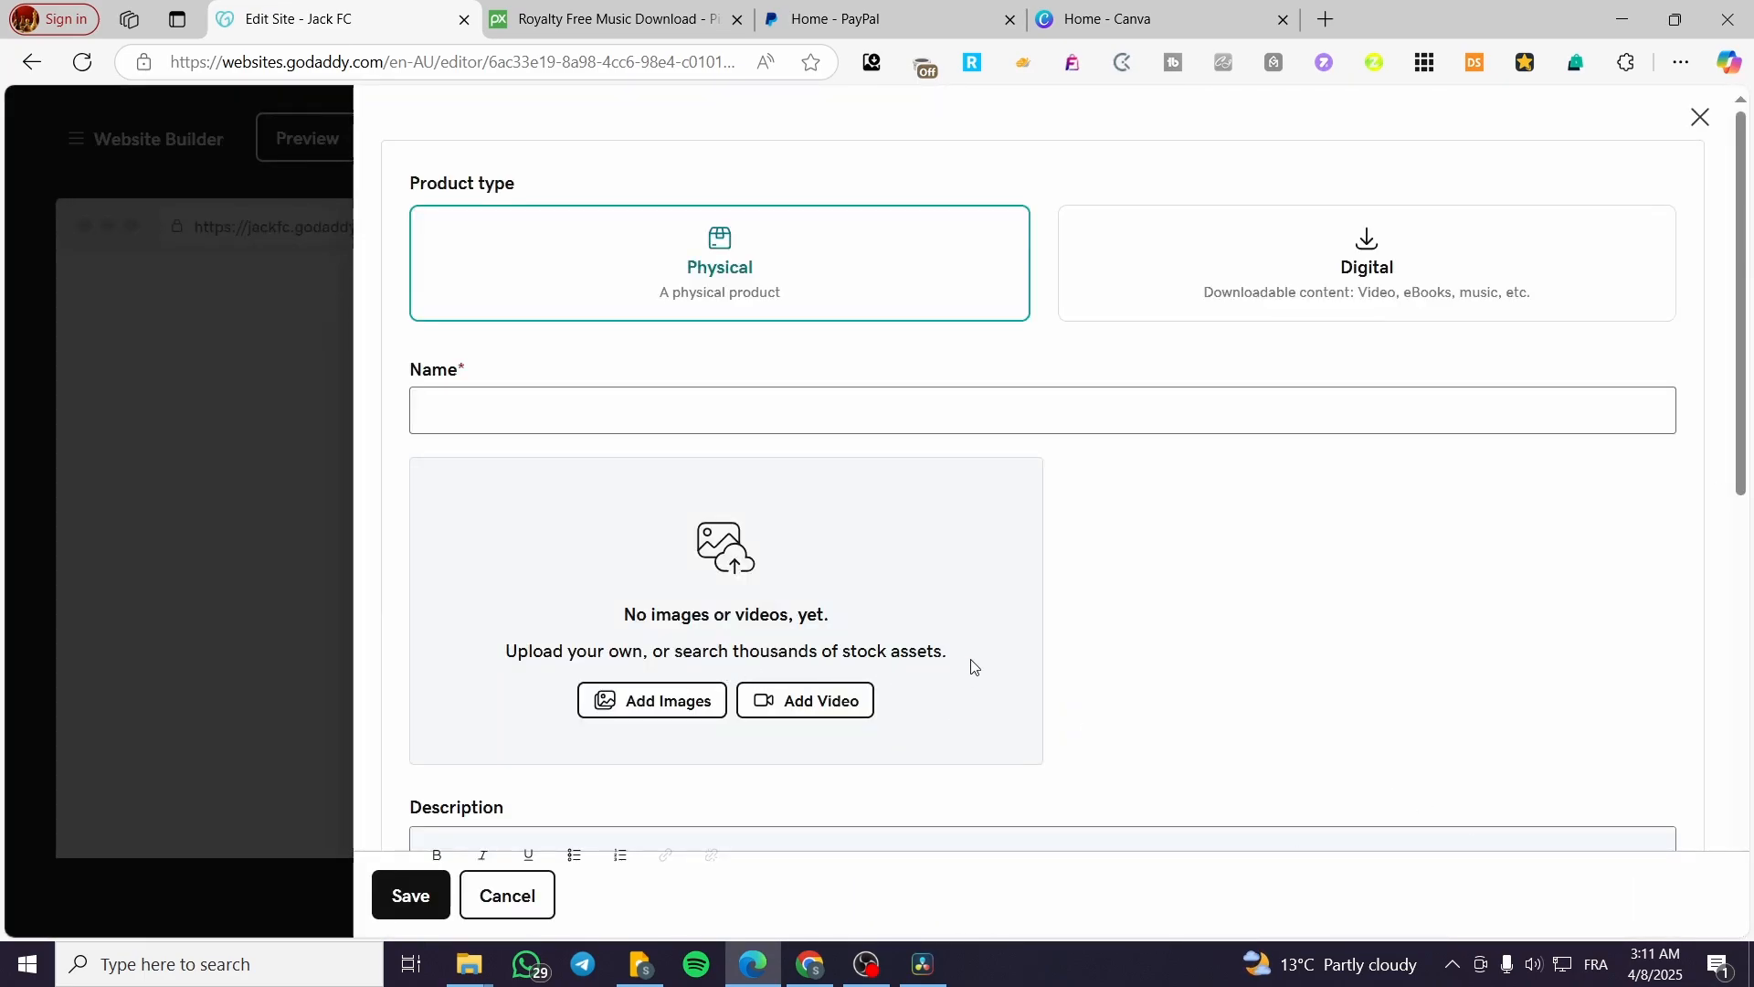
Step: Set the new product's type to Digital and dismiss the saved suggestions for its name
{"action": "left_click", "coordinate": [1445, 276]}
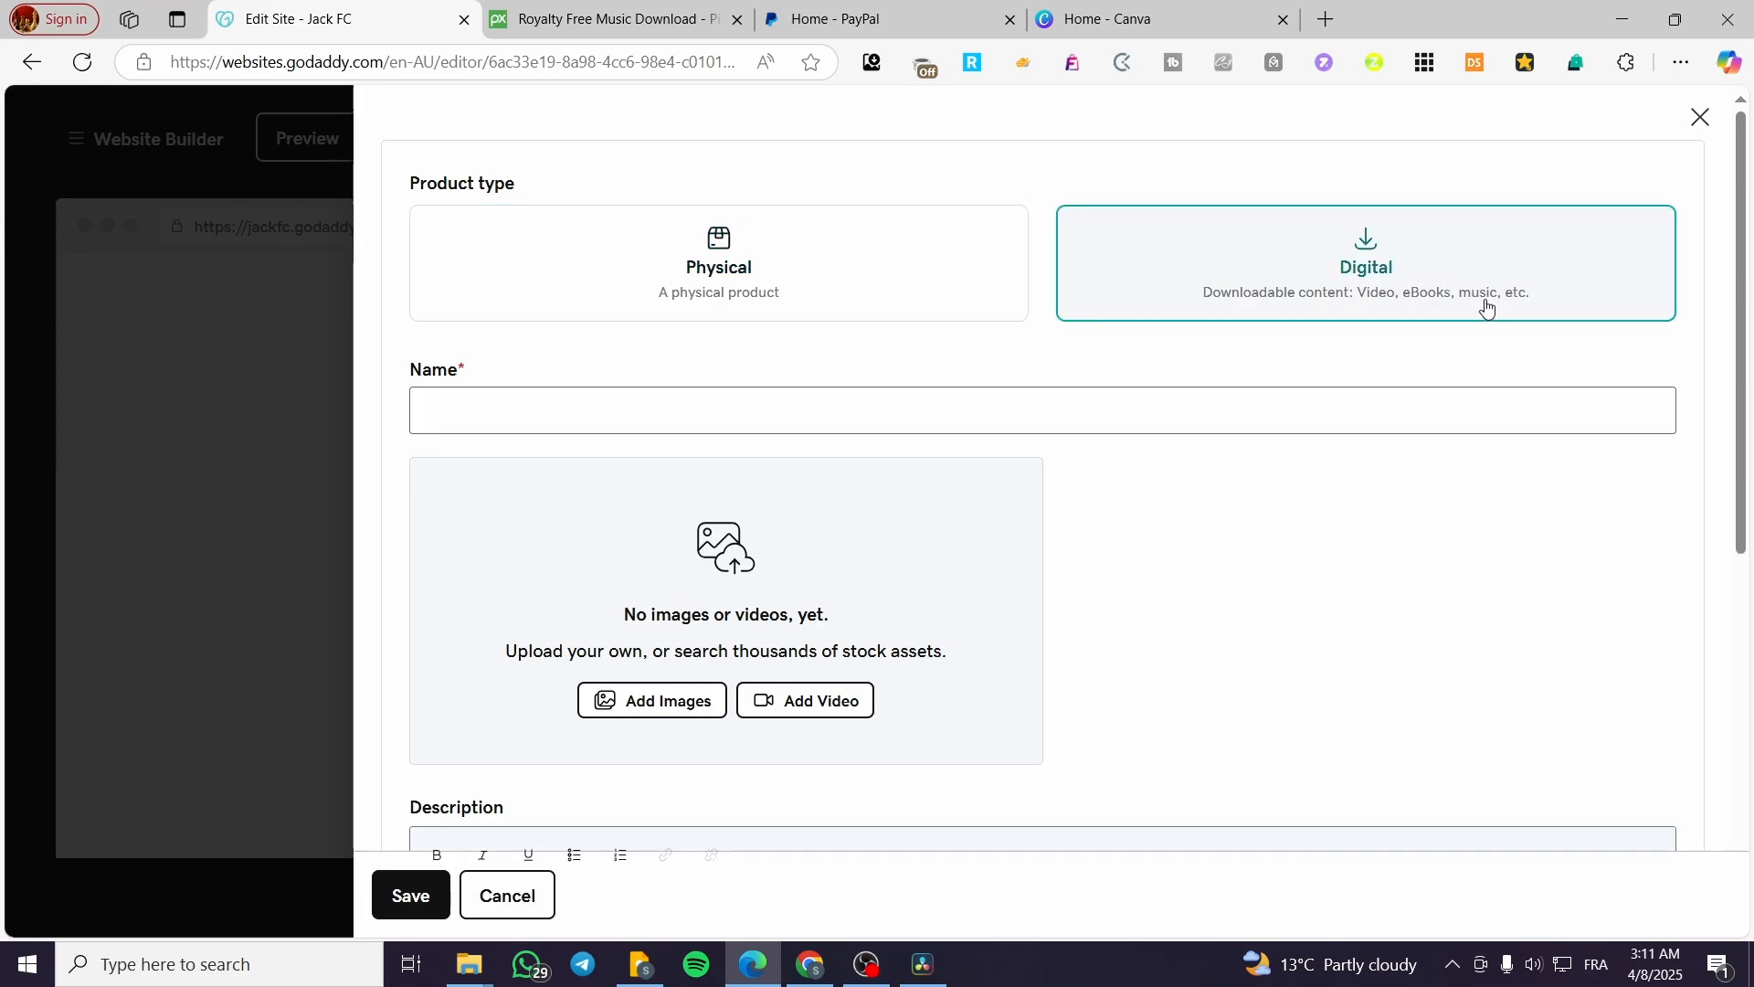
{"action": "left_click", "coordinate": [545, 413]}
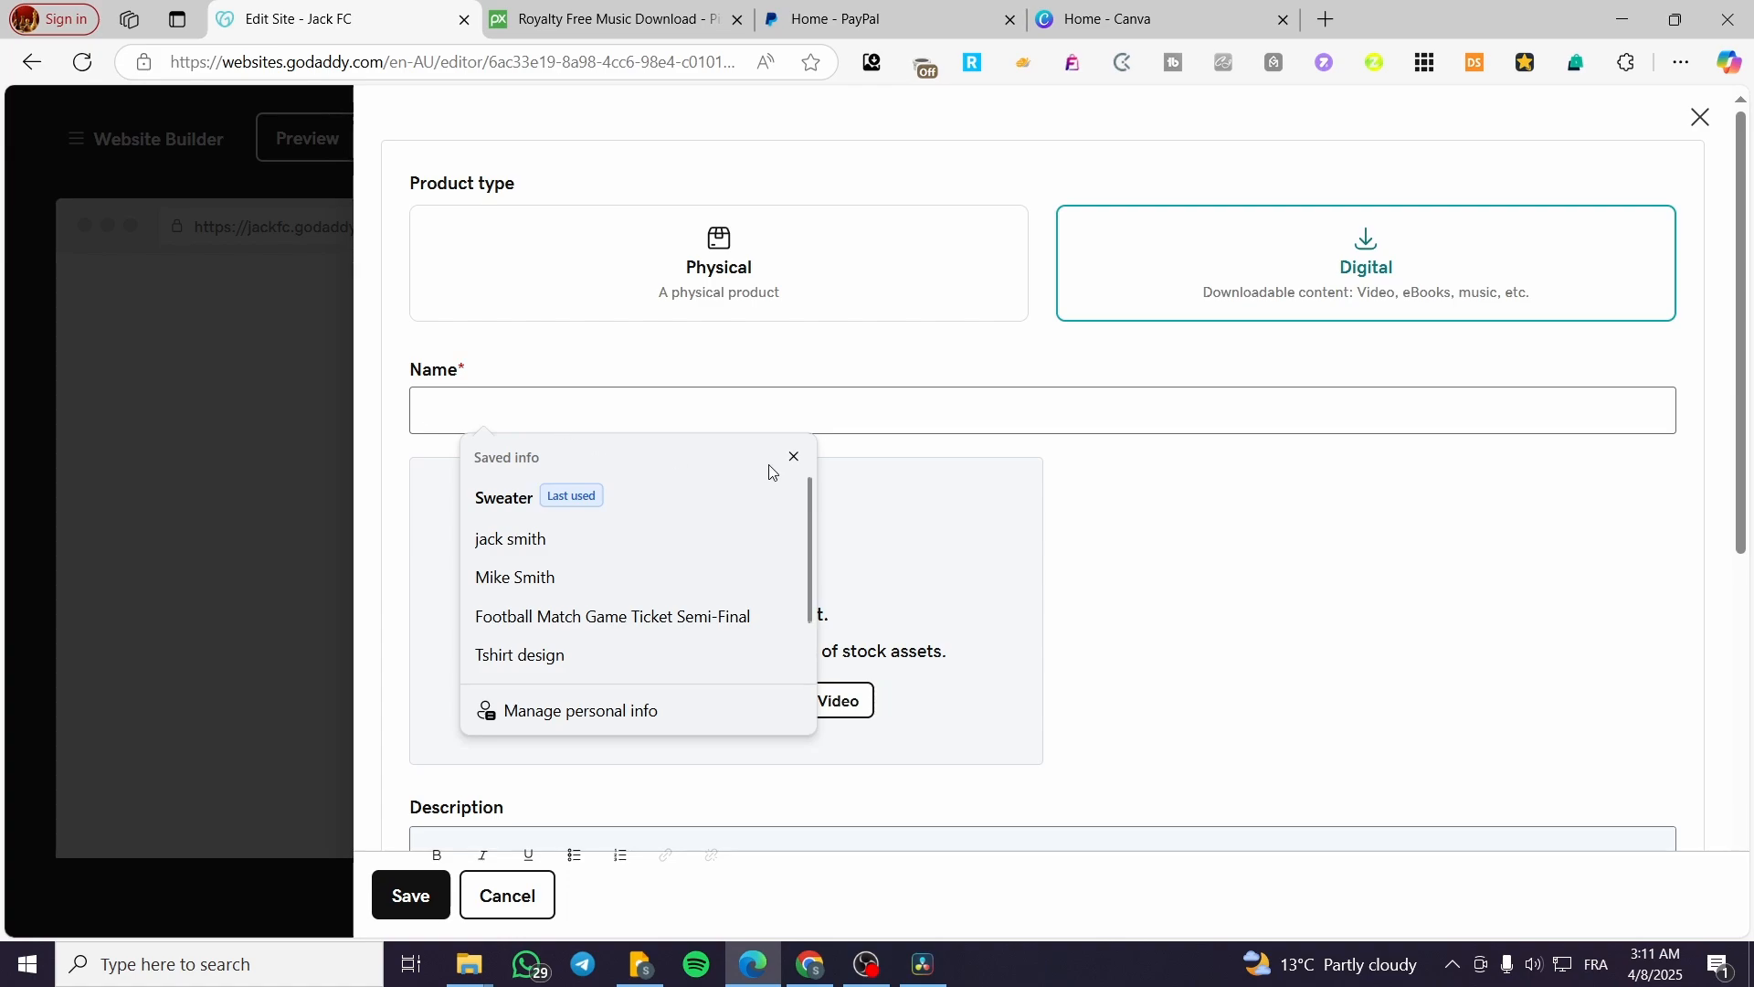
{"action": "left_click", "coordinate": [791, 459]}
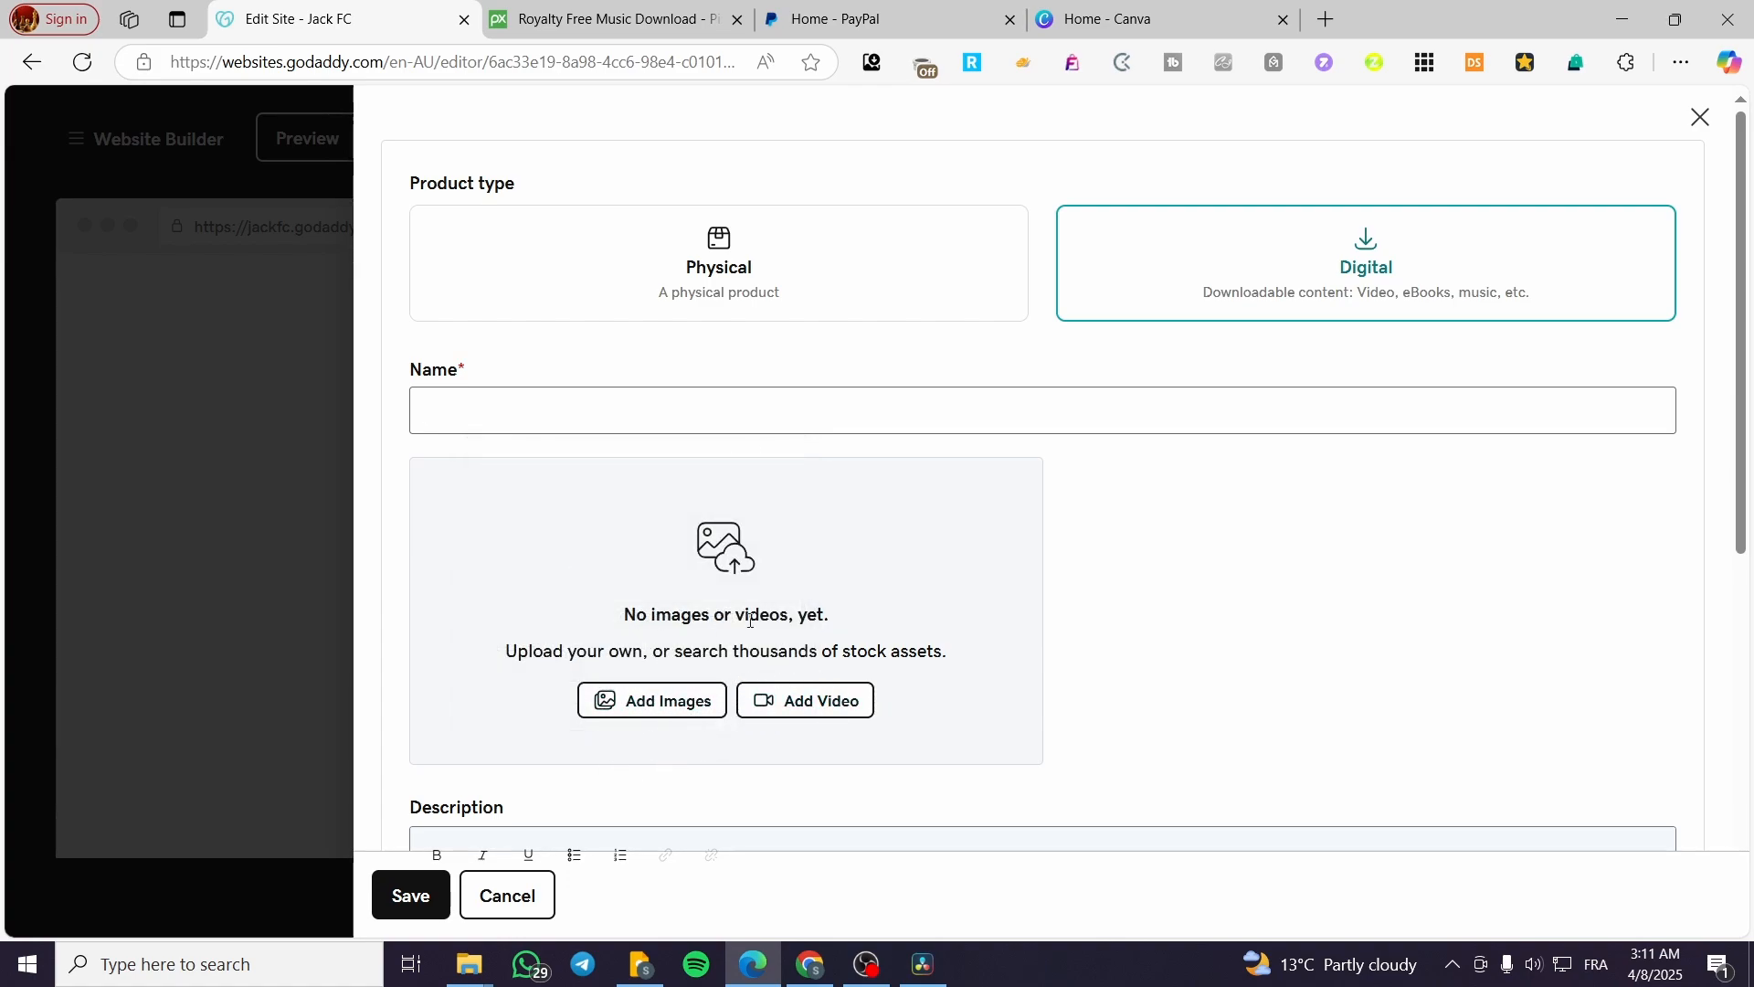
Step: Expand the Downloadable Content section of the digital product form to reach its file upload option
{"action": "scroll", "coordinate": [672, 585], "scroll_direction": "down", "scroll_amount": 1}
{"action": "scroll", "coordinate": [671, 584], "scroll_direction": "down", "scroll_amount": 2}
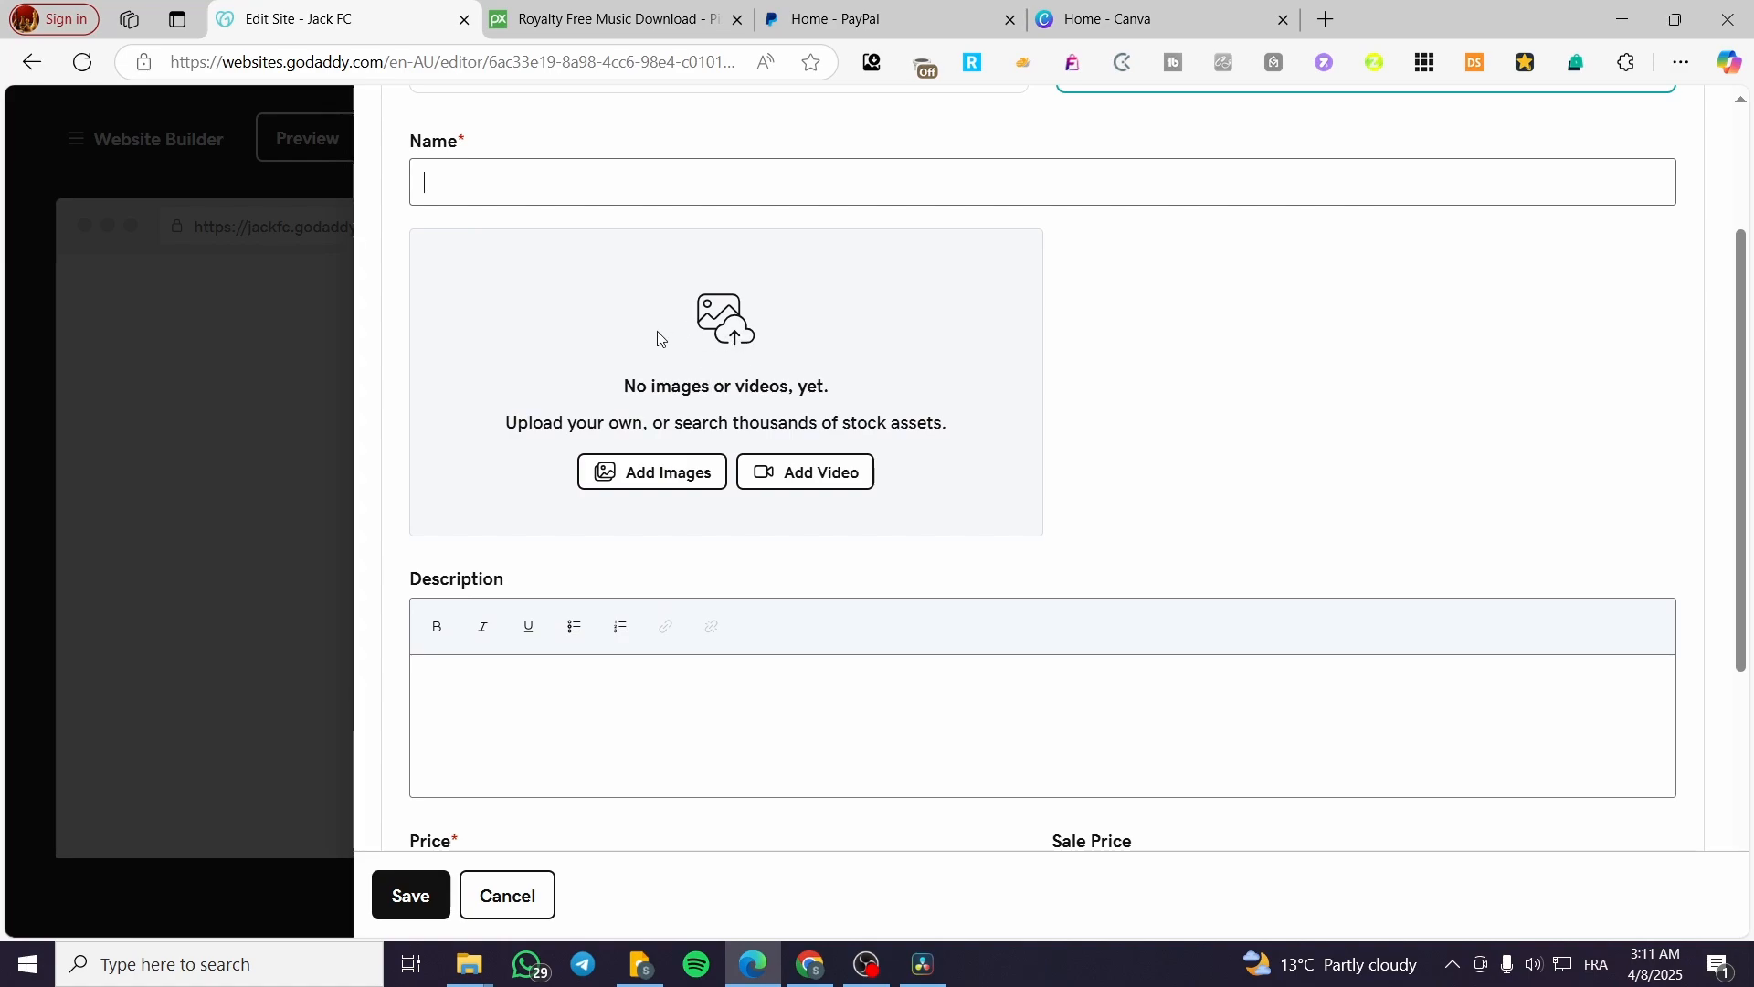
{"action": "scroll", "coordinate": [735, 352], "scroll_direction": "down", "scroll_amount": 2}
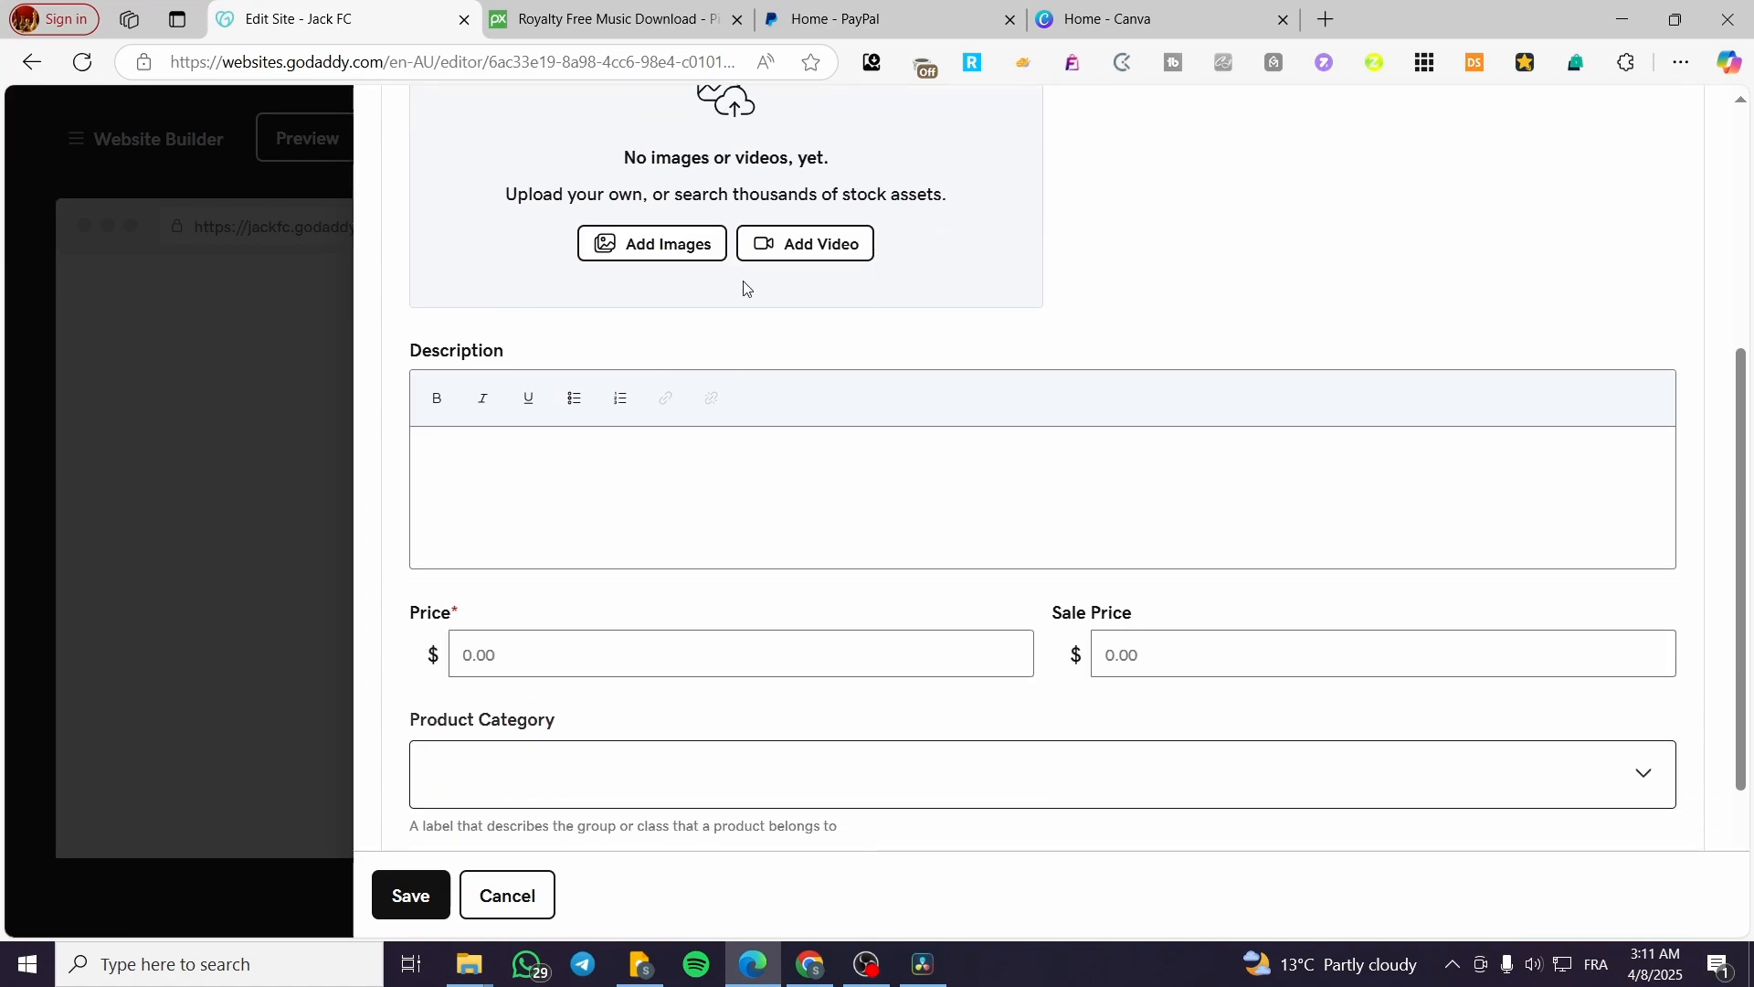
{"action": "scroll", "coordinate": [585, 439], "scroll_direction": "down", "scroll_amount": 3}
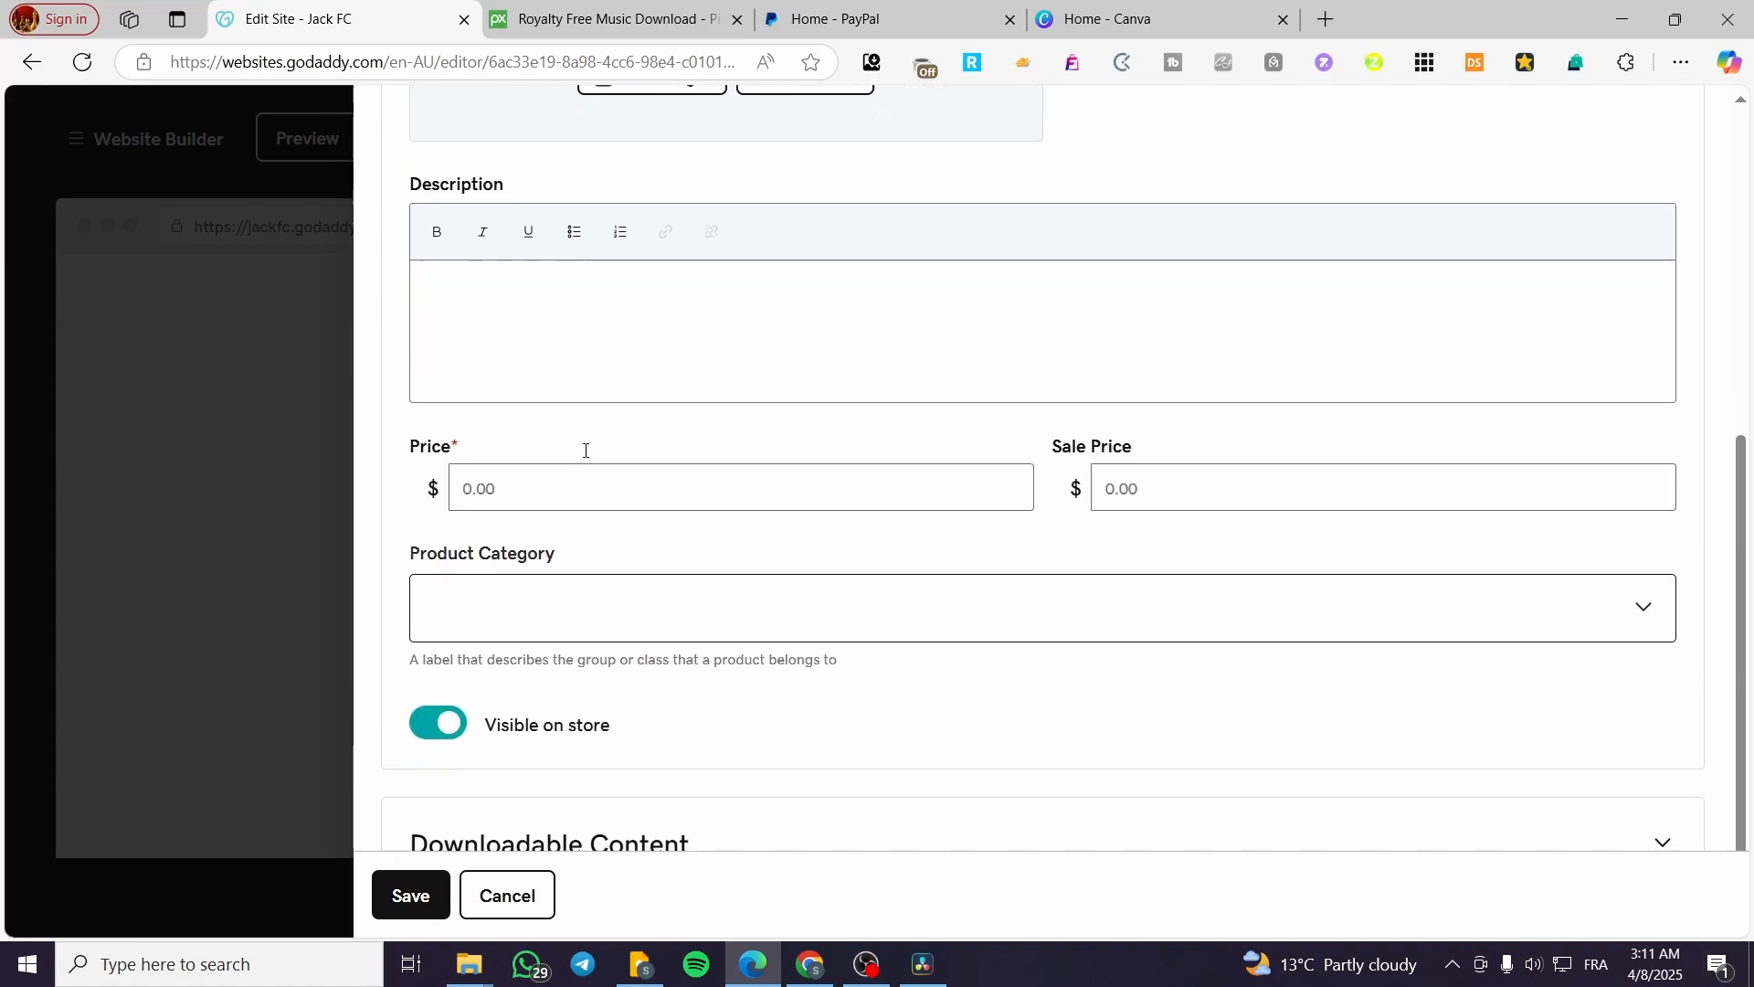
{"action": "left_click", "coordinate": [850, 799]}
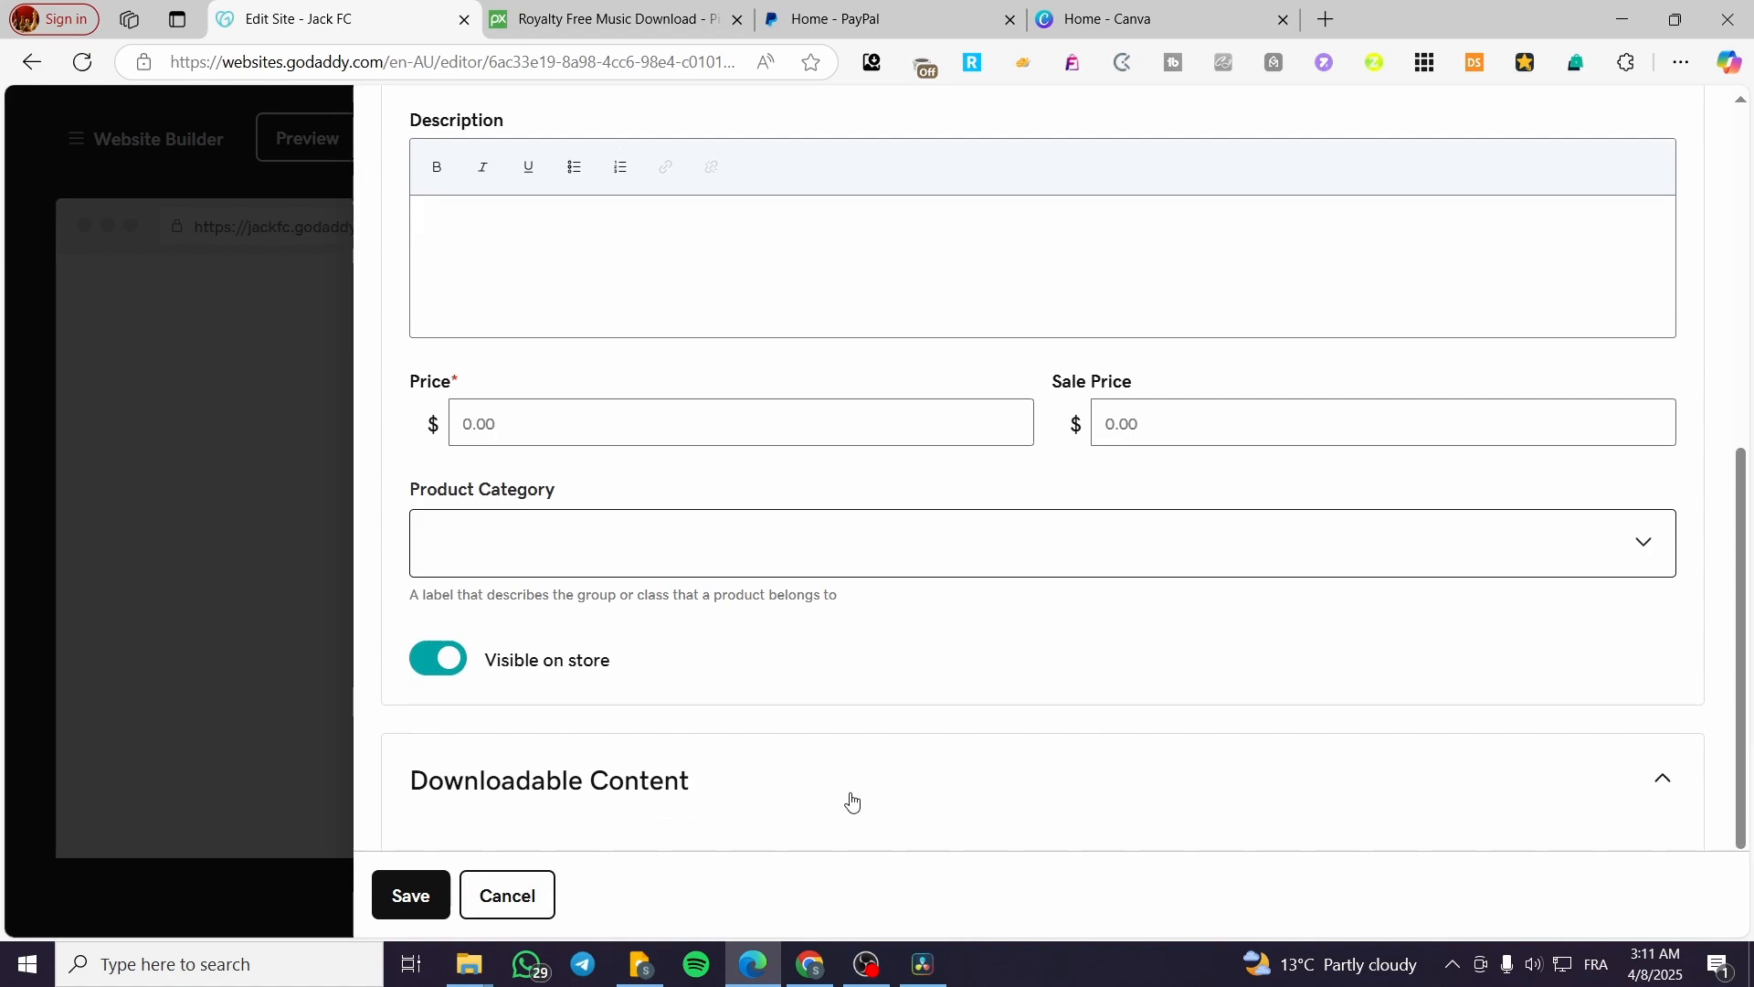
{"action": "scroll", "coordinate": [987, 552], "scroll_direction": "down", "scroll_amount": 2}
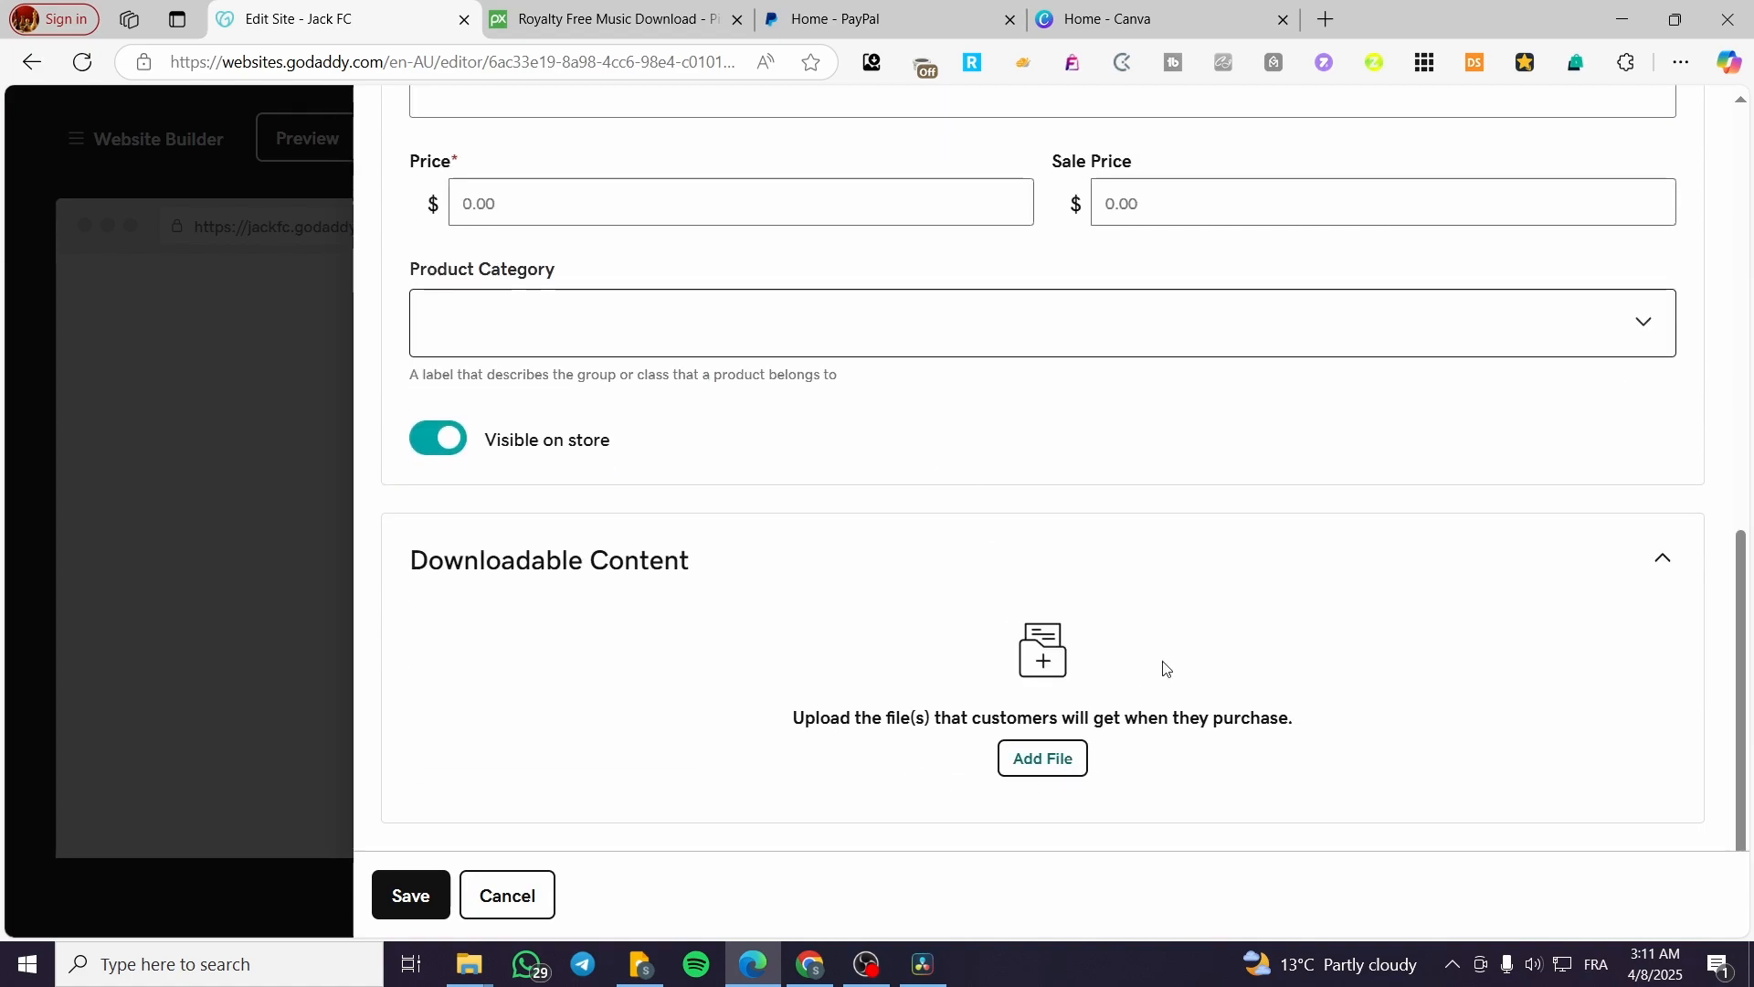
Step: Open the downloaded gorila-315977.mp3 from the browser's downloads, close it and return to the start of the product form
{"action": "left_click", "coordinate": [1681, 62]}
{"action": "left_click", "coordinate": [1490, 419]}
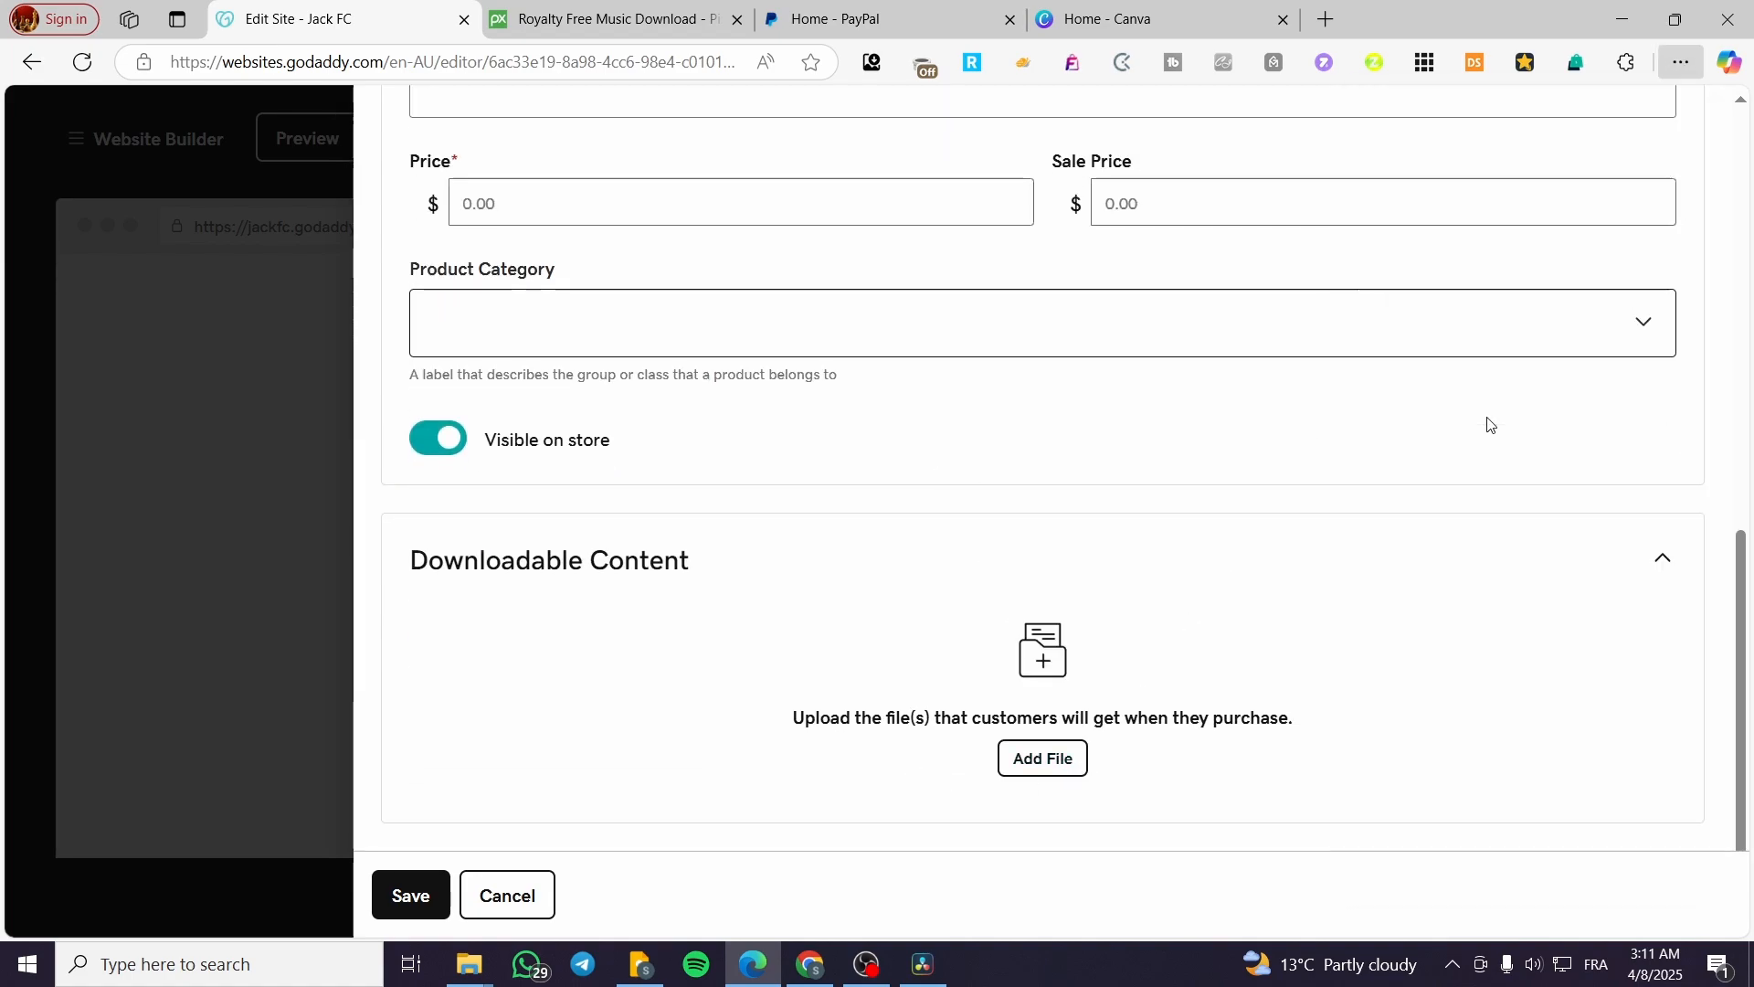
{"action": "left_click", "coordinate": [1317, 174]}
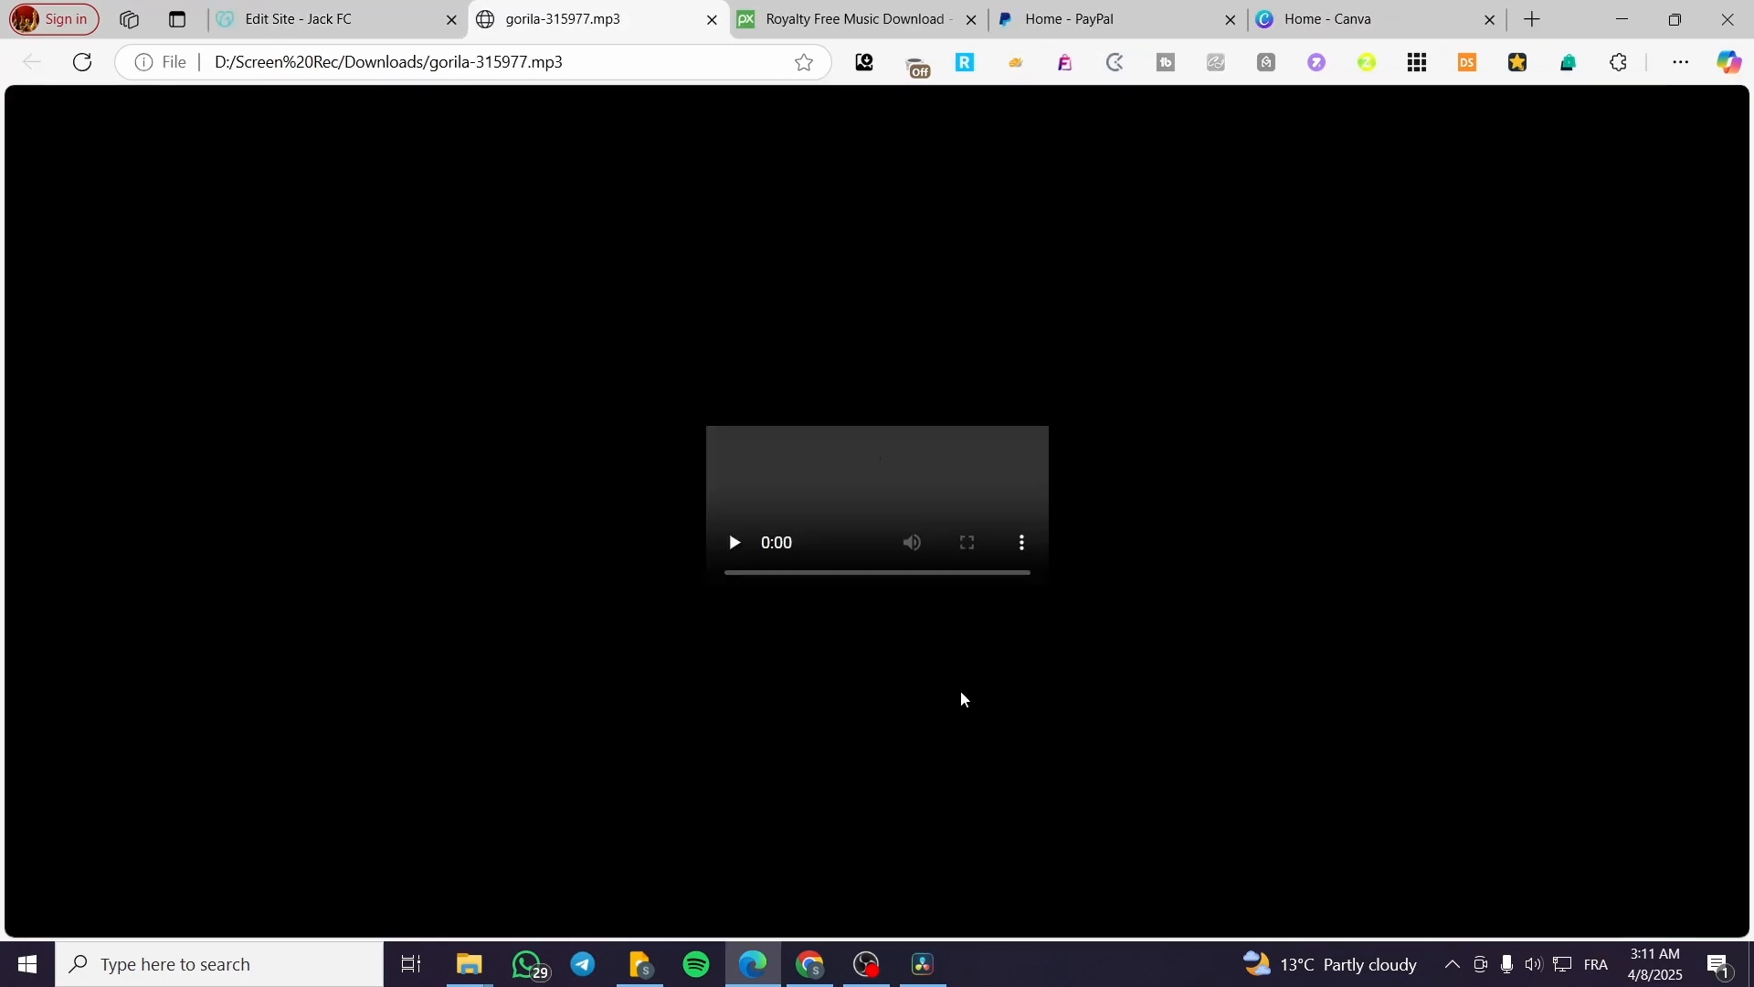
{"action": "left_click", "coordinate": [712, 20]}
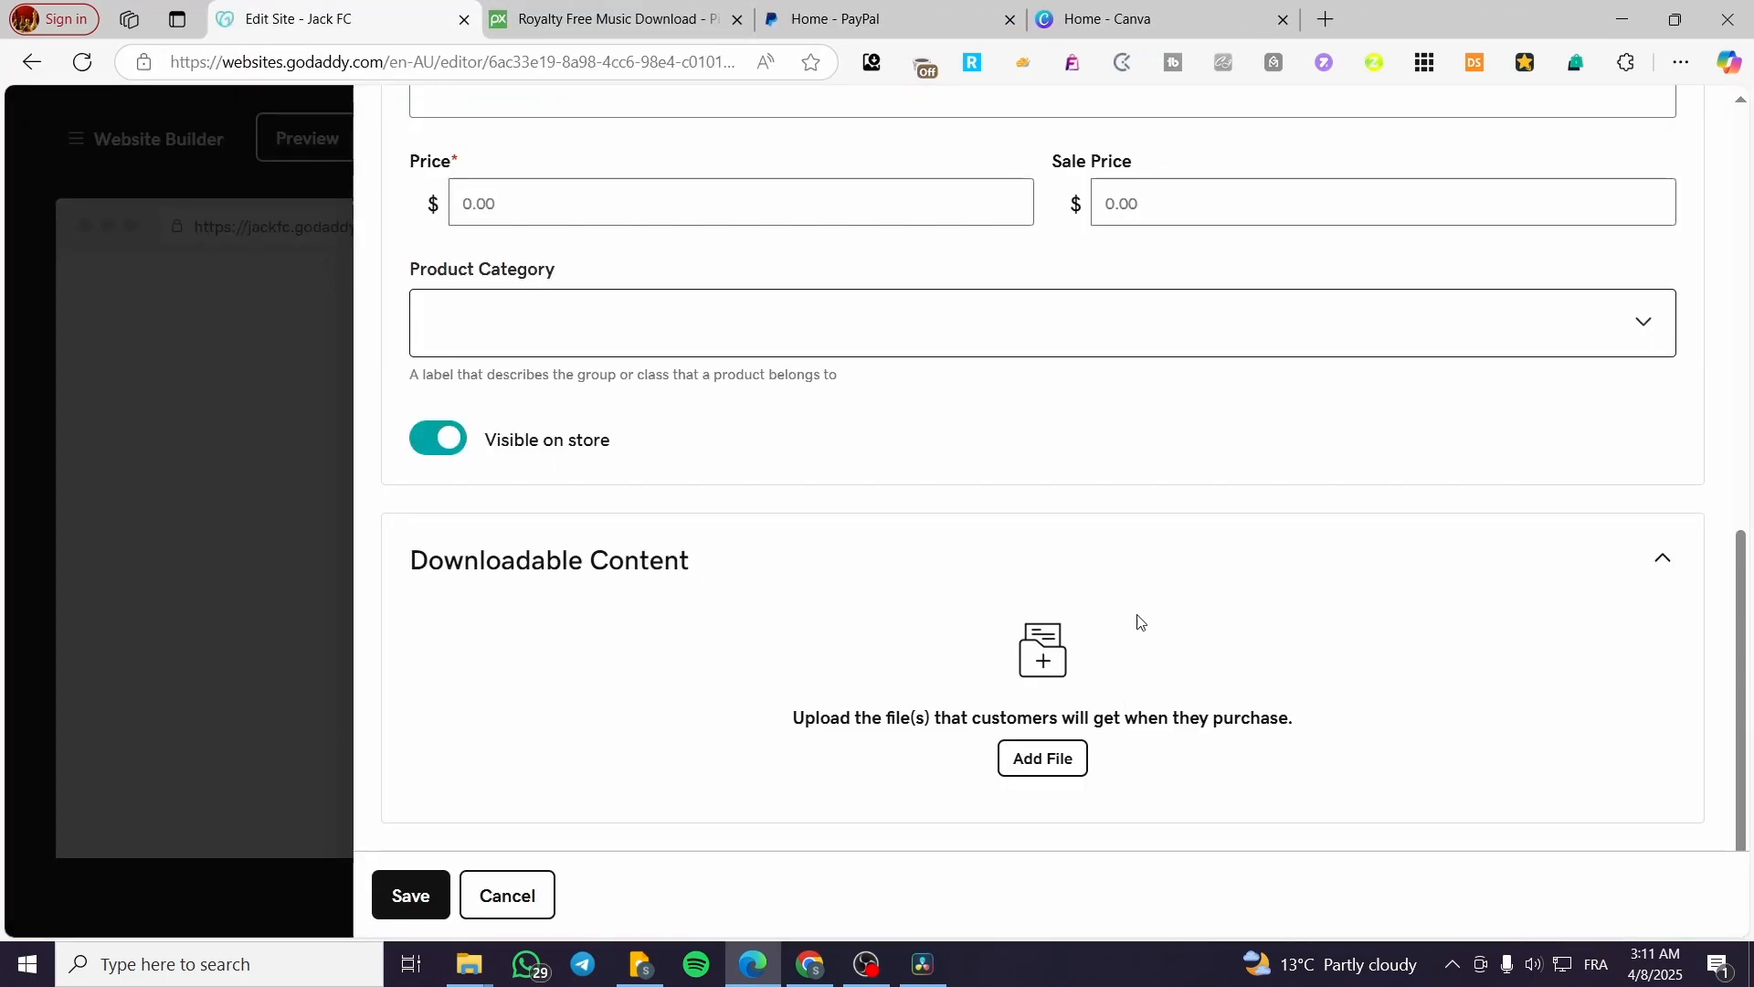
{"action": "scroll", "coordinate": [511, 402], "scroll_direction": "up", "scroll_amount": 10}
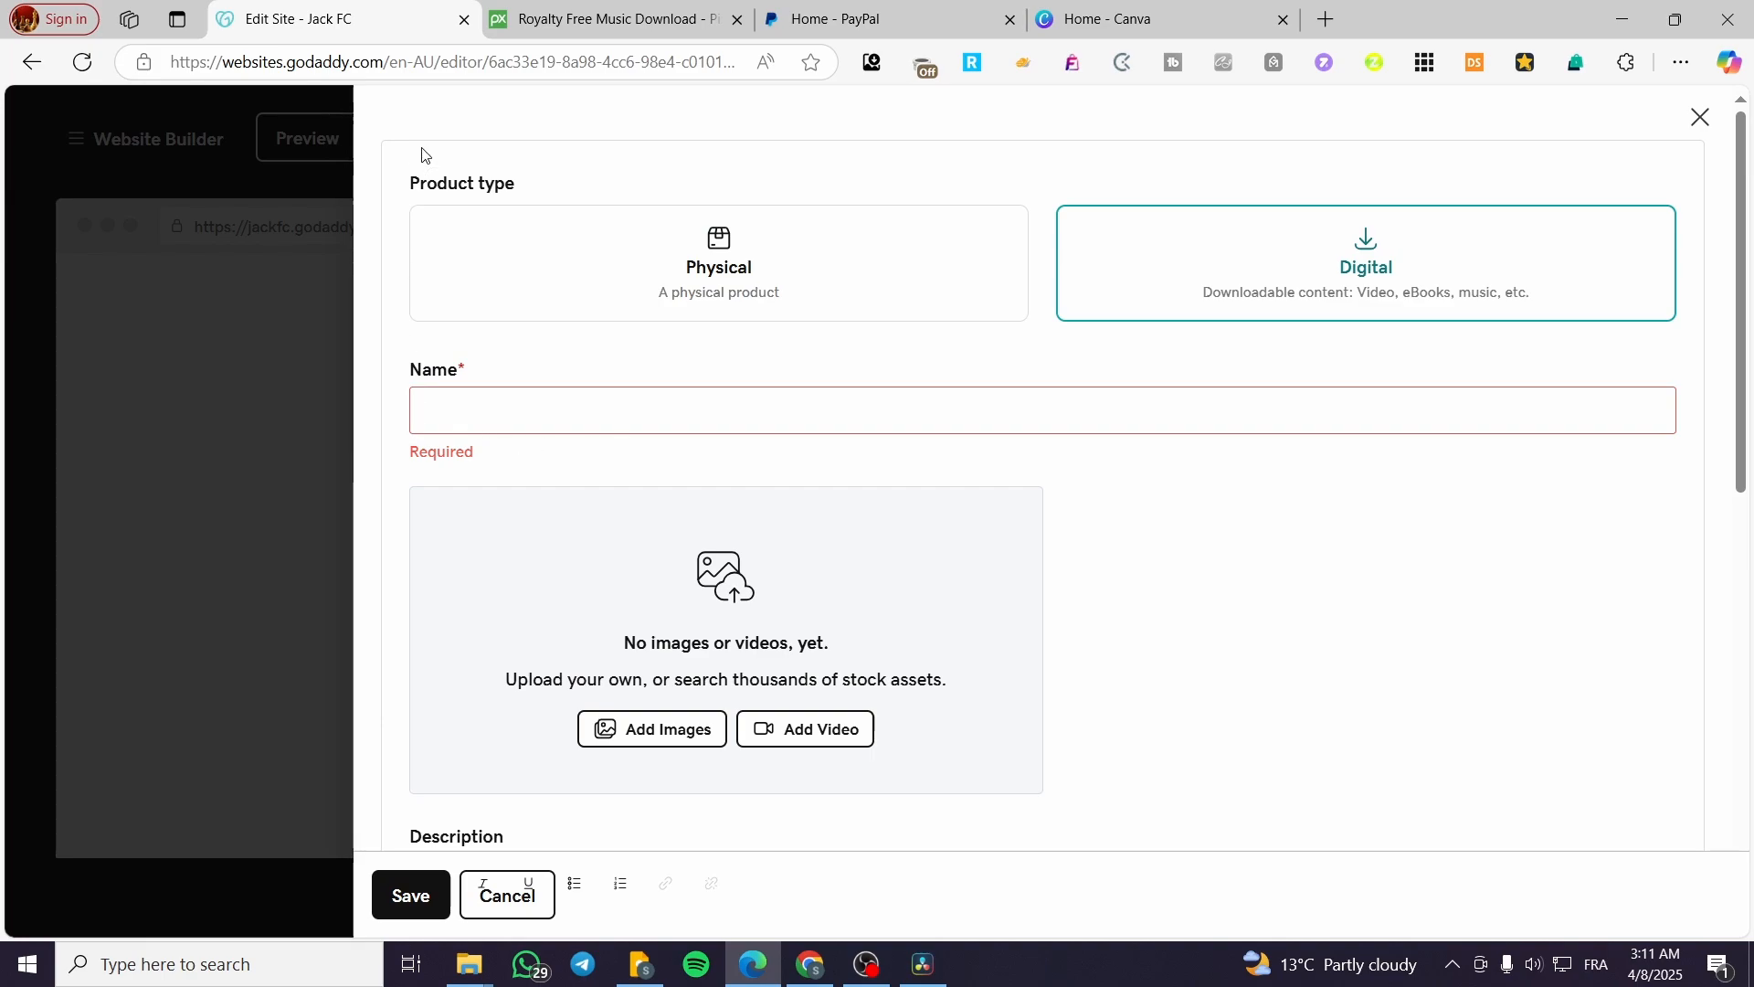